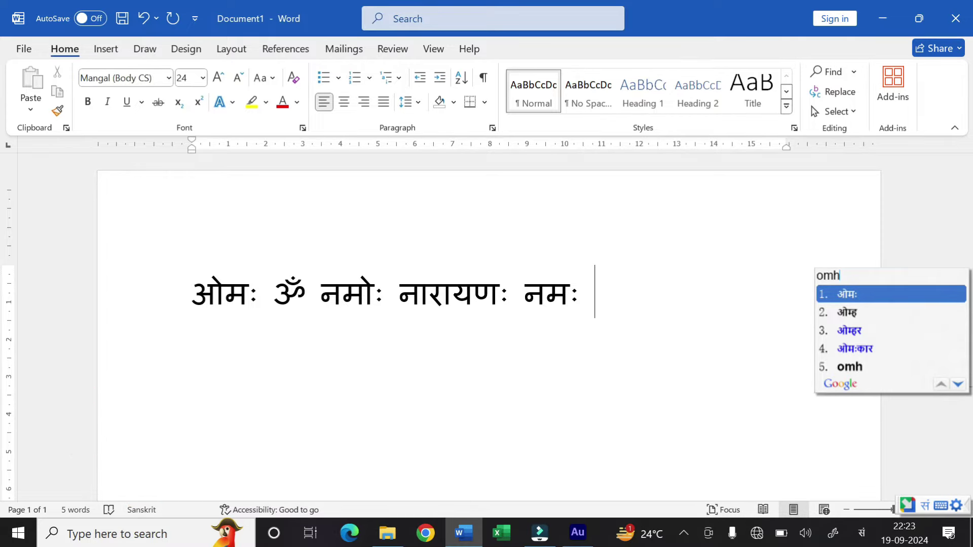
- Commit ओमः, then type shri, ganeshah and namah to add श्री, गणेशः and नमः
{"action": "key", "text": "space"}
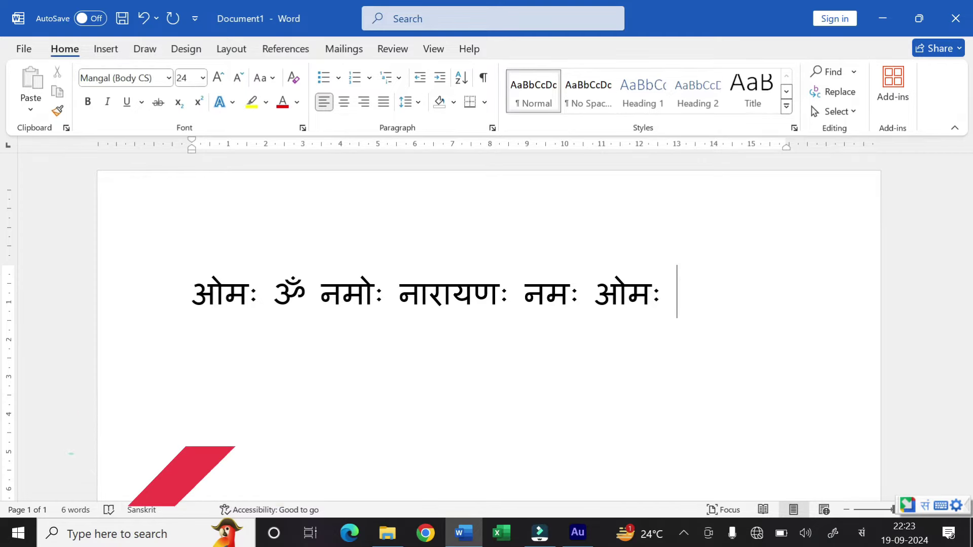
{"action": "type", "text": "shri"}
{"action": "key", "text": "space"}
{"action": "type", "text": "ganeshah"}
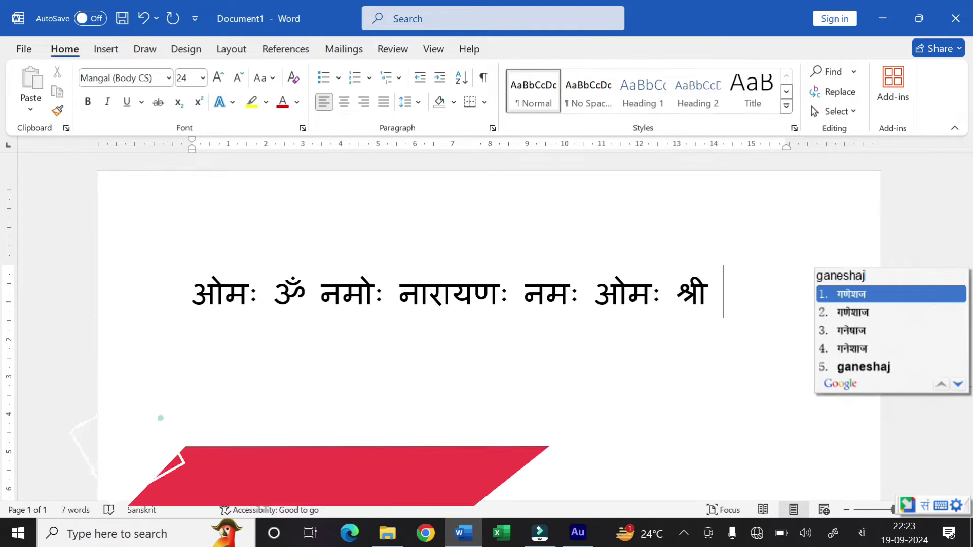
{"action": "key", "text": "space"}
{"action": "type", "text": "namah"}
{"action": "key", "text": "space"}
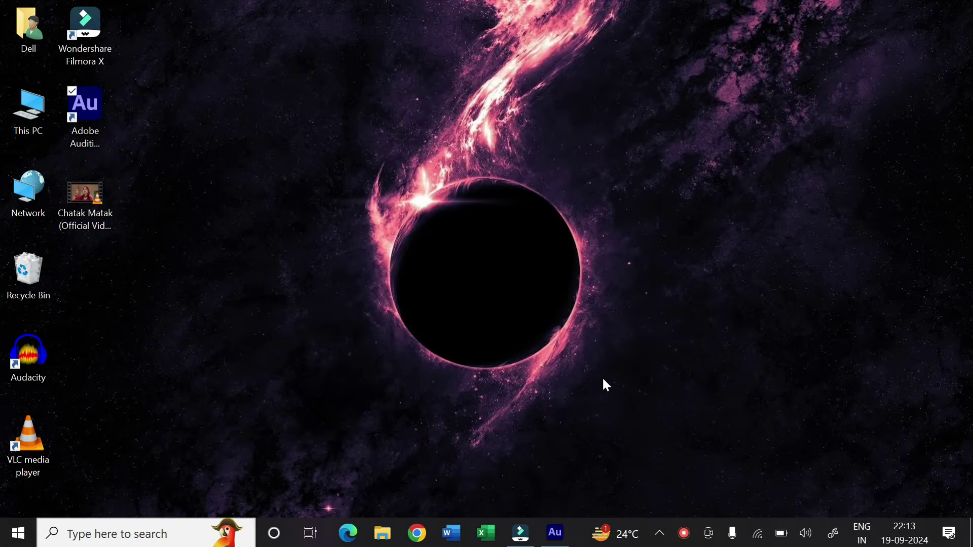
- Search Google in Chrome for 'google input tools sanskrit'
{"action": "left_click", "coordinate": [418, 534]}
{"action": "left_click", "coordinate": [427, 313]}
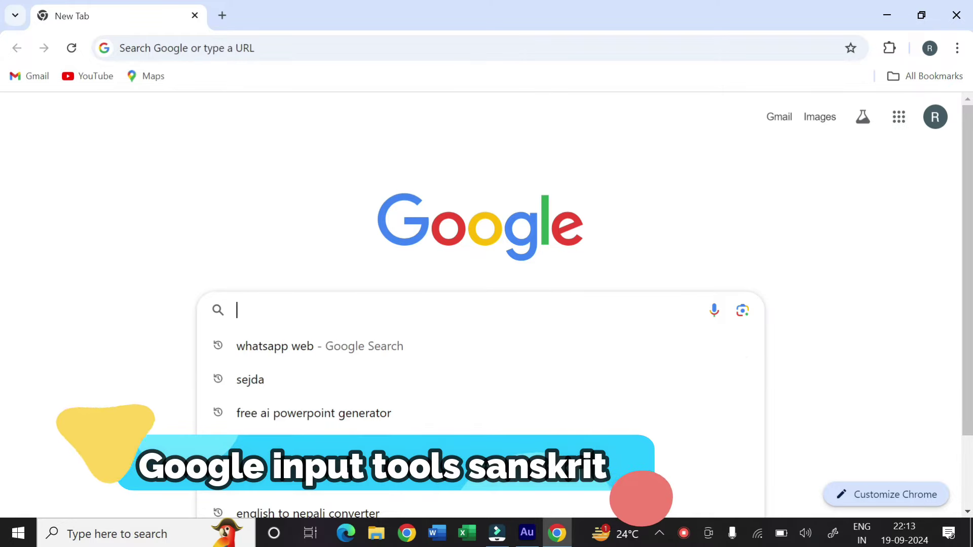
{"action": "type", "text": "google input tools sanskrit"}
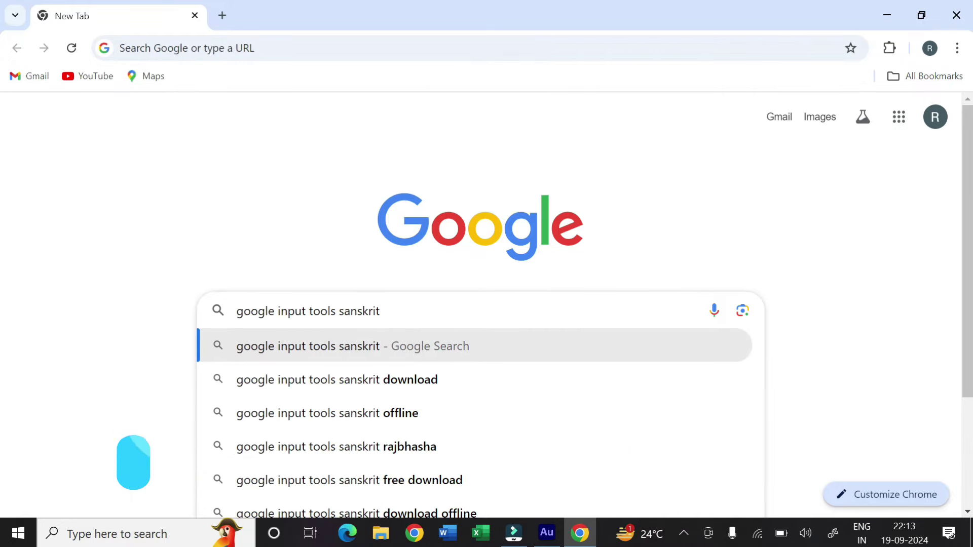
{"action": "key", "text": "Return"}
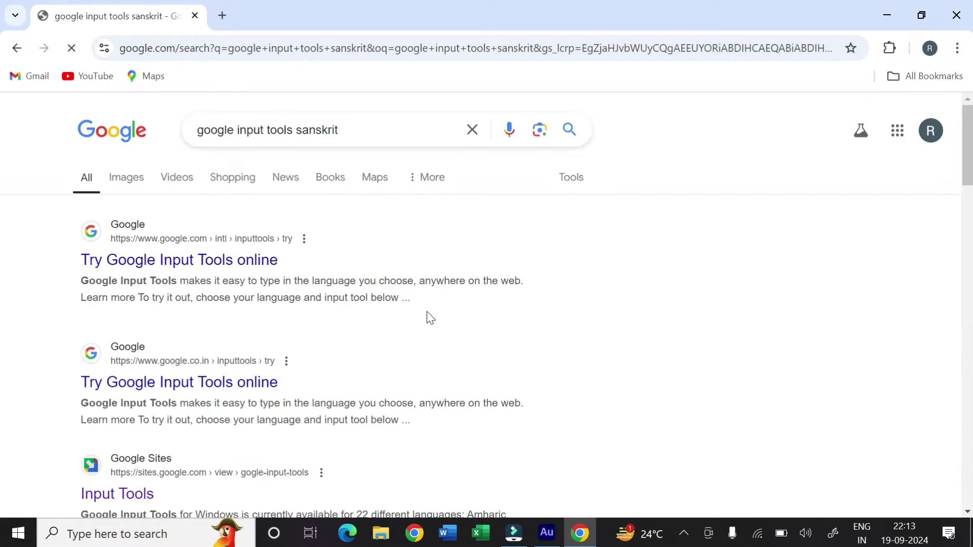
{"action": "scroll", "coordinate": [408, 272], "scroll_direction": "down", "scroll_amount": 5}
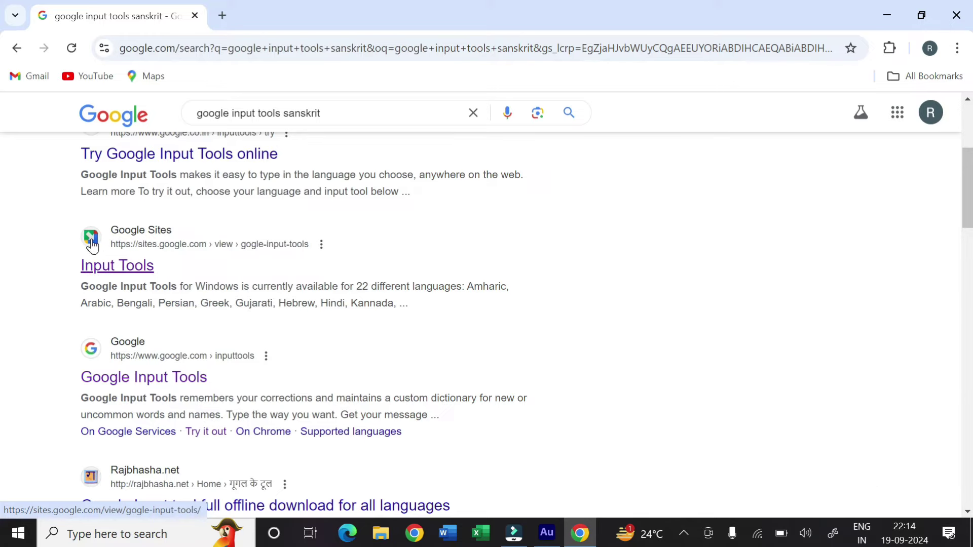
- Open the Google Sites Input Tools result and scroll to its 22-language download table
{"action": "left_click", "coordinate": [112, 266]}
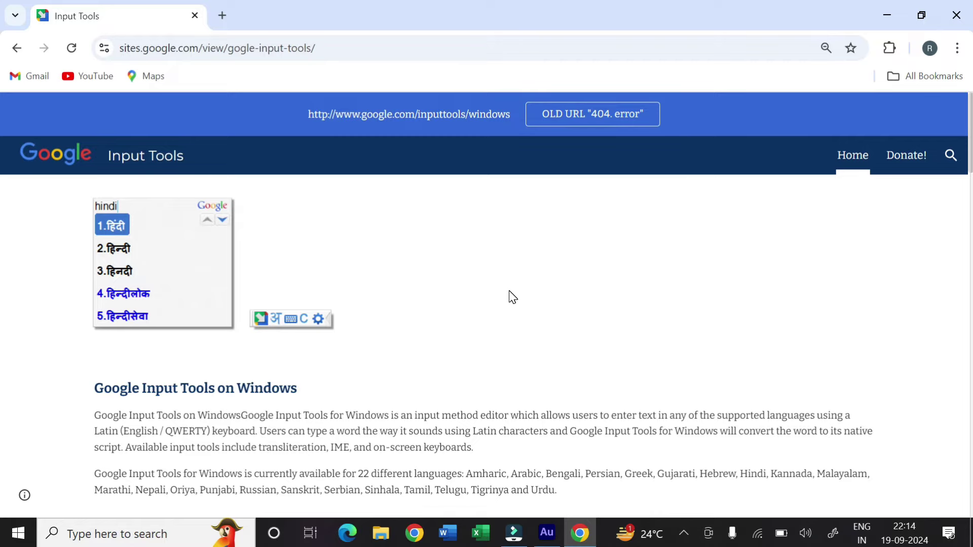
{"action": "scroll", "coordinate": [512, 315], "scroll_direction": "down", "scroll_amount": 1}
{"action": "scroll", "coordinate": [512, 341], "scroll_direction": "down", "scroll_amount": 2}
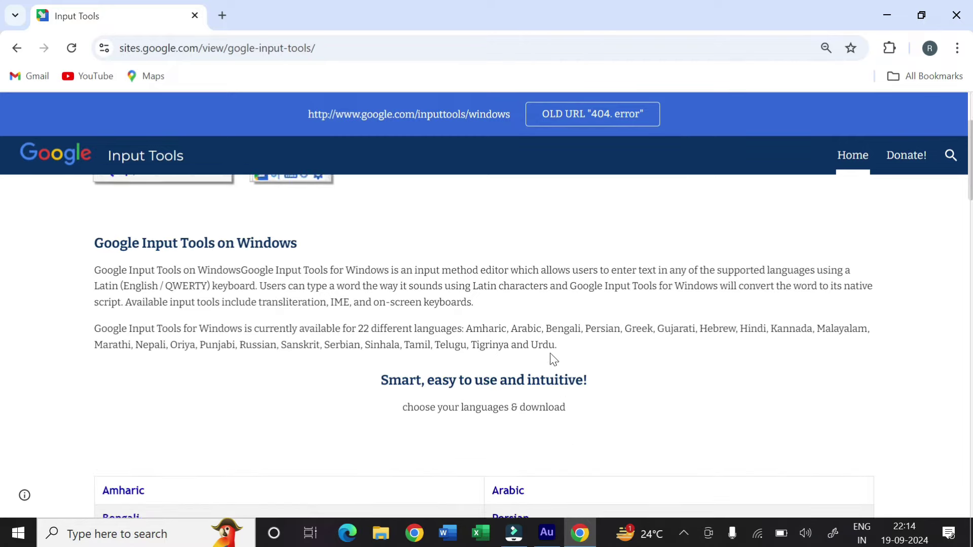
{"action": "scroll", "coordinate": [558, 348], "scroll_direction": "down", "scroll_amount": 6}
{"action": "scroll", "coordinate": [559, 350], "scroll_direction": "up", "scroll_amount": 3}
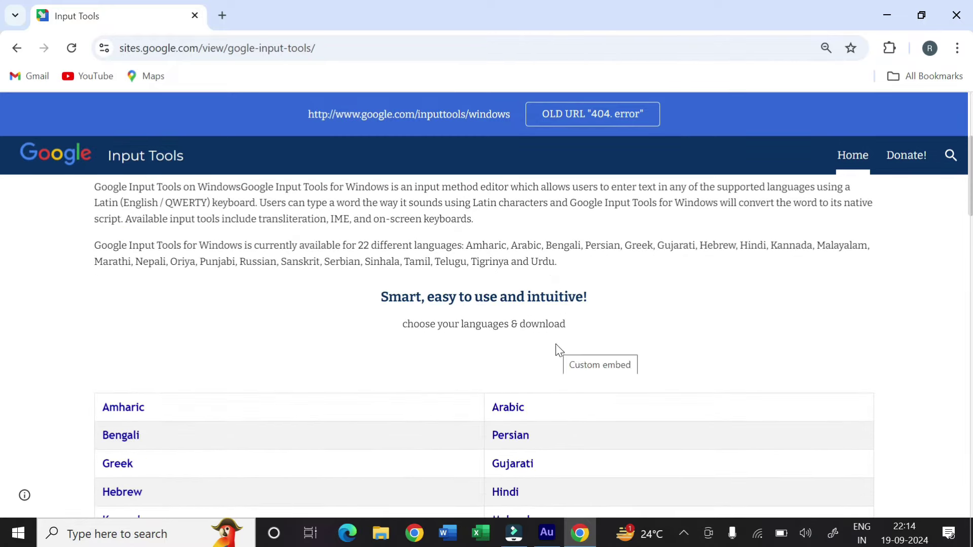
{"action": "scroll", "coordinate": [555, 349], "scroll_direction": "down", "scroll_amount": 3}
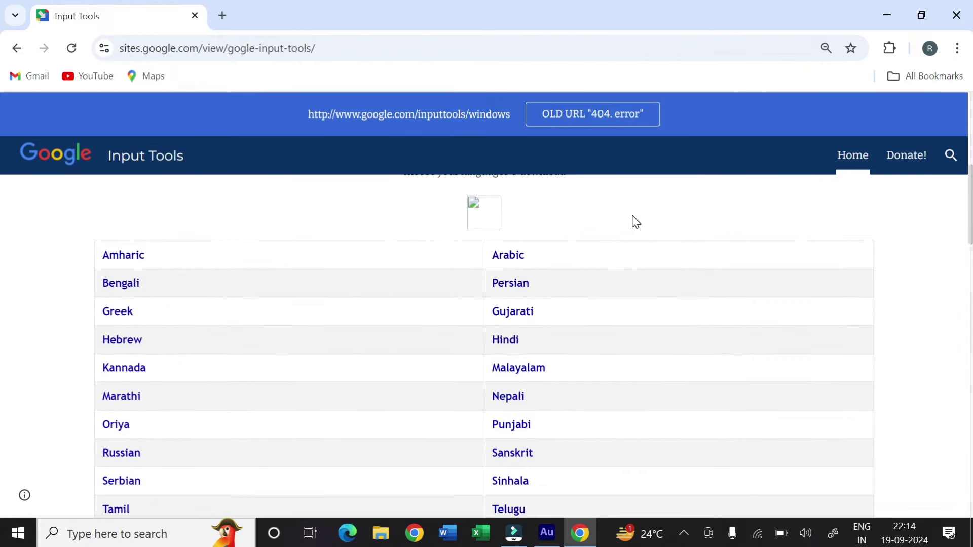
{"action": "scroll", "coordinate": [215, 291], "scroll_direction": "down", "scroll_amount": 3}
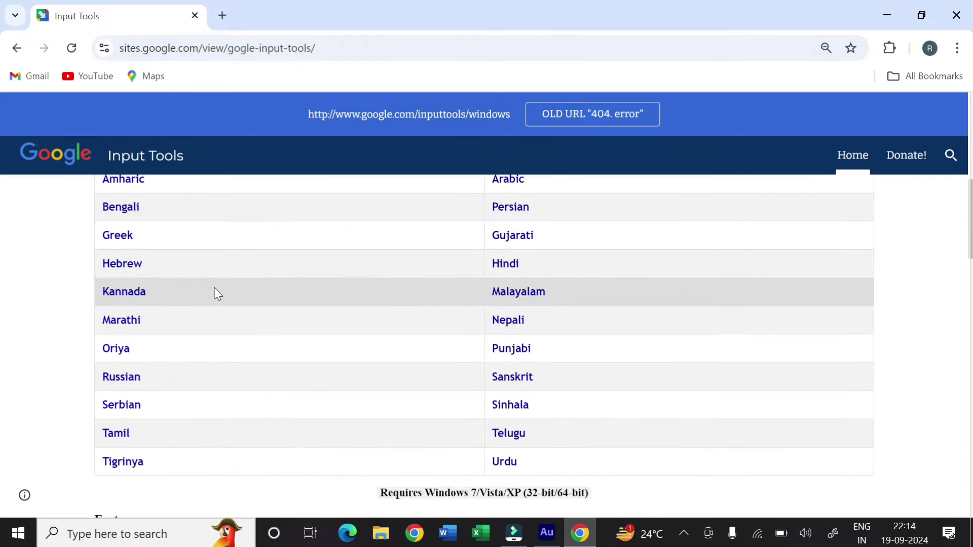
{"action": "scroll", "coordinate": [436, 315], "scroll_direction": "up", "scroll_amount": 2}
{"action": "scroll", "coordinate": [533, 324], "scroll_direction": "up", "scroll_amount": 1}
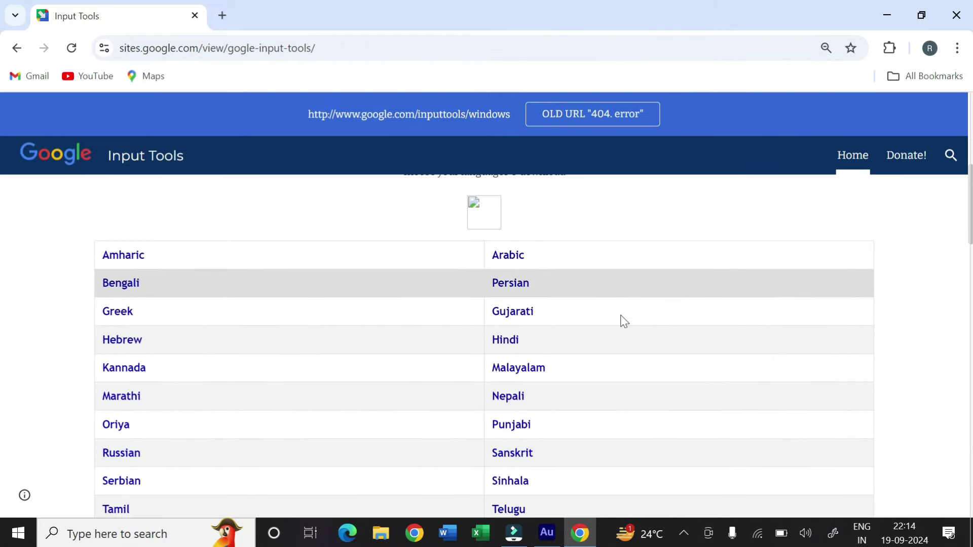
{"action": "scroll", "coordinate": [616, 350], "scroll_direction": "down", "scroll_amount": 1}
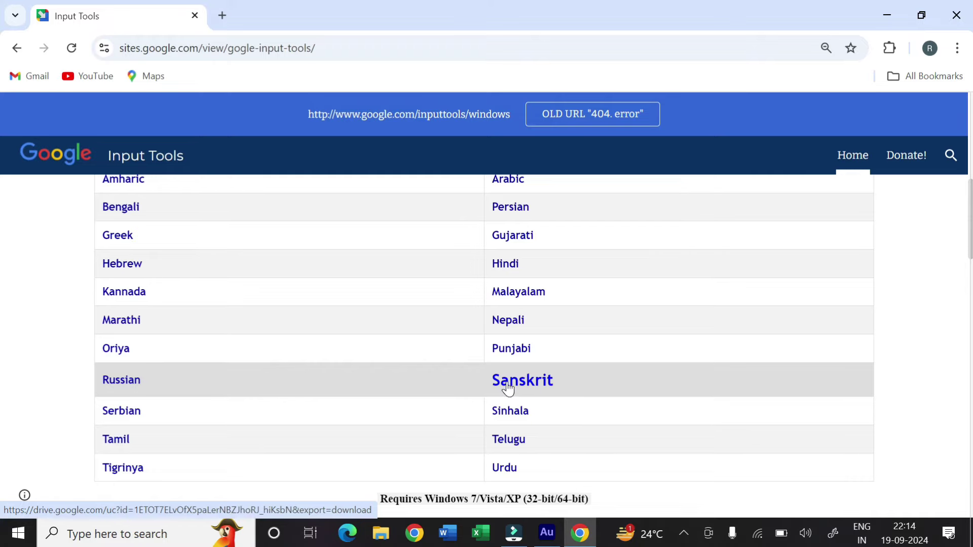
- Download GoogleInputSanskrit.zip (8.6 MB), confirm it in the downloads list, and close Chrome
{"action": "left_click", "coordinate": [516, 384]}
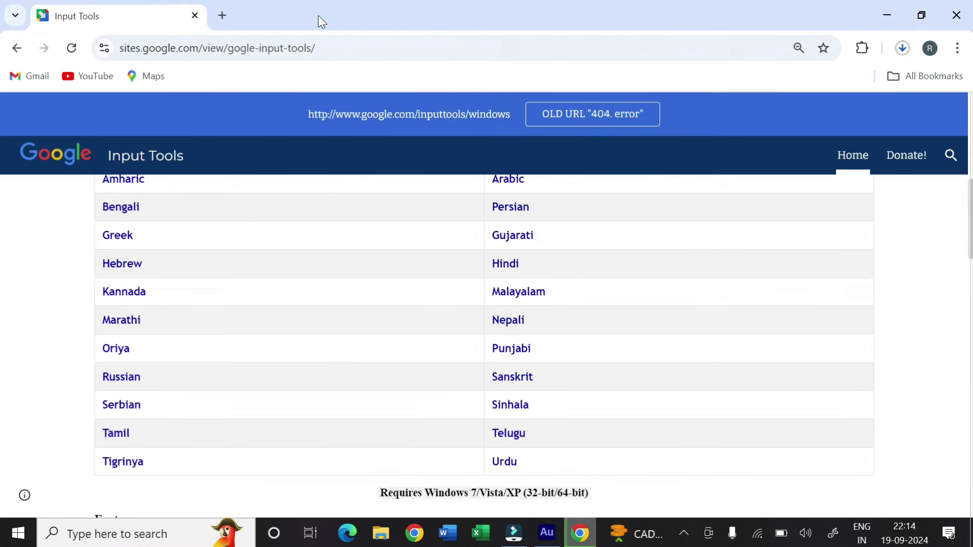
{"action": "left_click", "coordinate": [904, 48]}
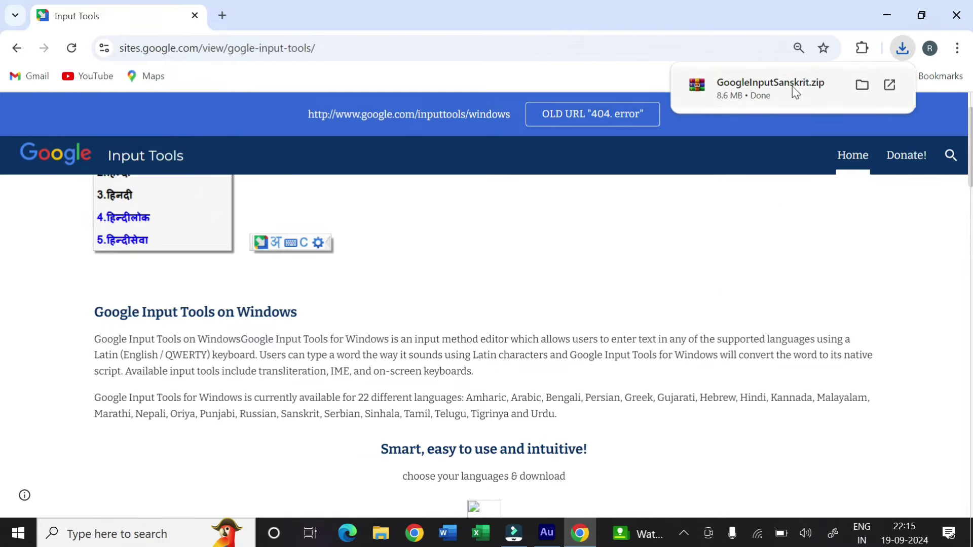
{"action": "left_click", "coordinate": [946, 12]}
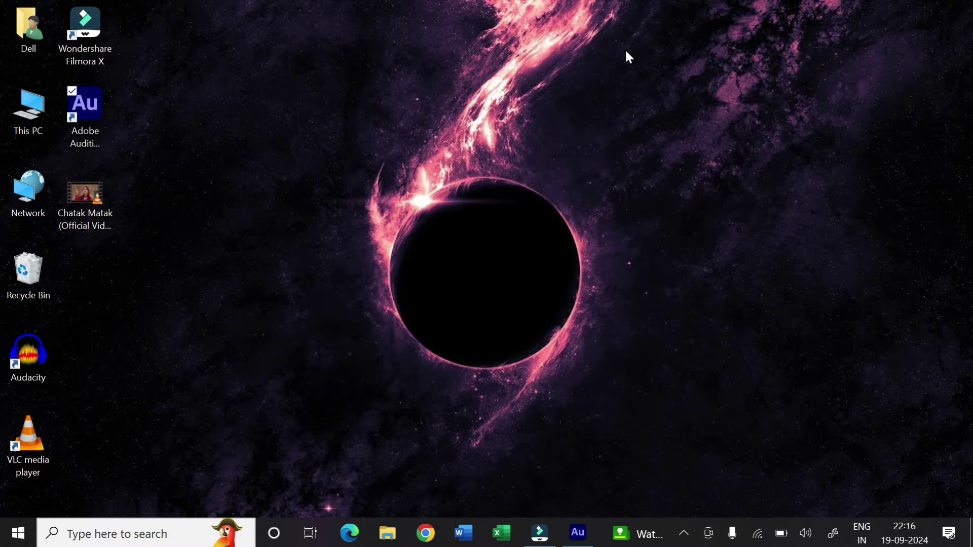
- Paste GoogleInputSanskrit.zip from Downloads onto the desktop, placed below the Chatak Matak icon
{"action": "left_click", "coordinate": [758, 532]}
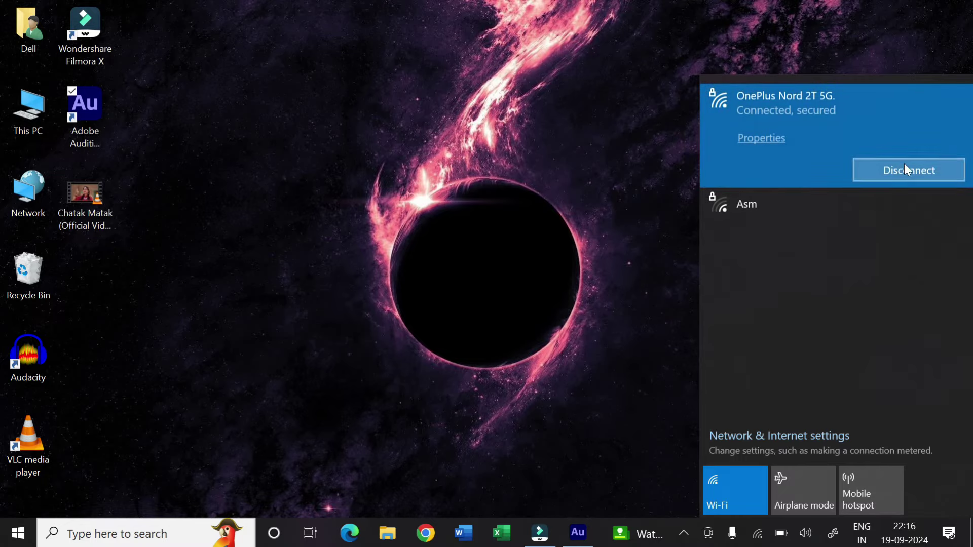
{"action": "left_click", "coordinate": [24, 114]}
{"action": "double_click", "coordinate": [22, 110]}
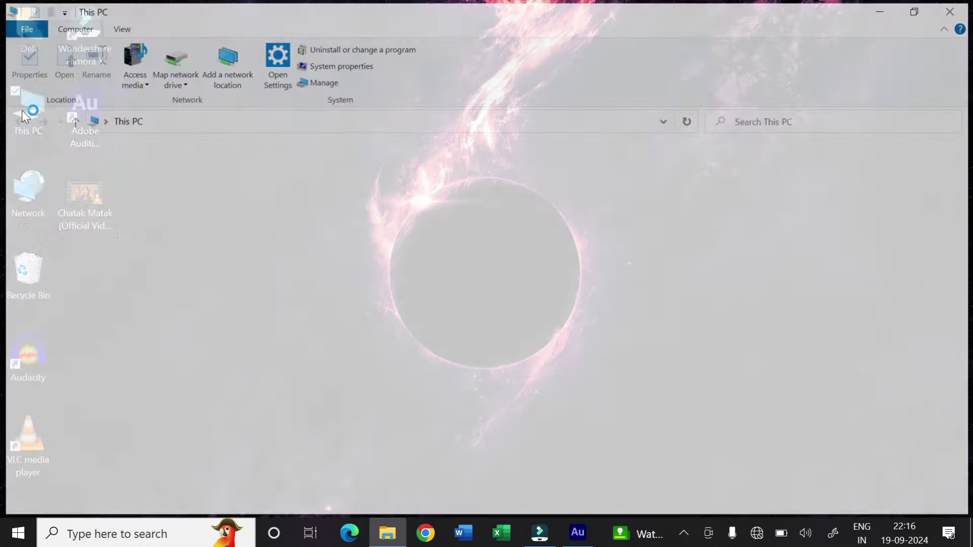
{"action": "left_click", "coordinate": [777, 181]}
{"action": "double_click", "coordinate": [780, 187]}
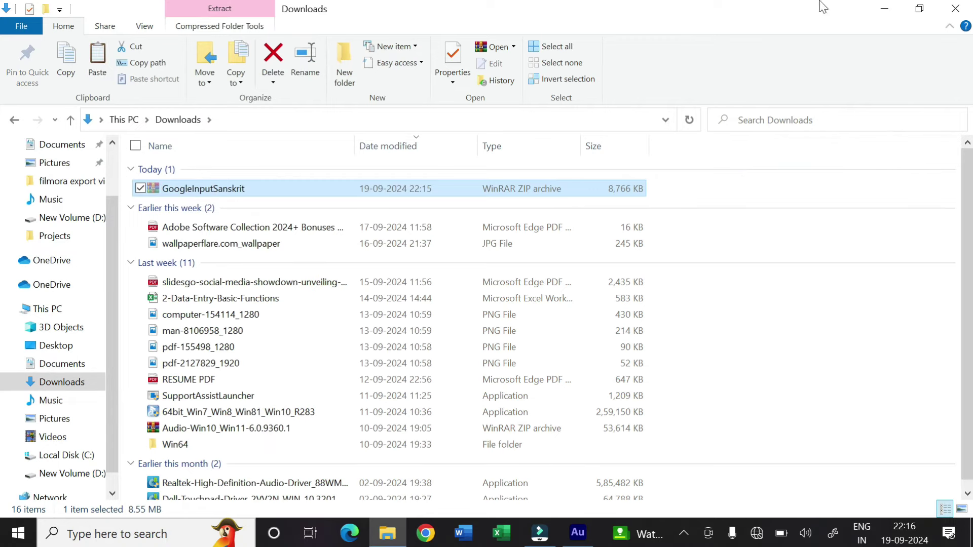
{"action": "left_click", "coordinate": [885, 9]}
{"action": "right_click", "coordinate": [345, 107]}
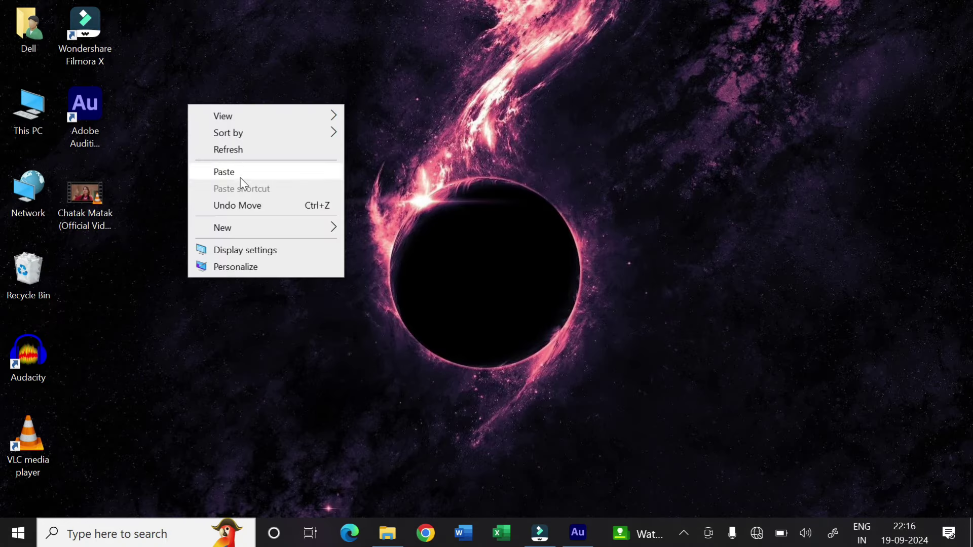
{"action": "left_click", "coordinate": [241, 173]}
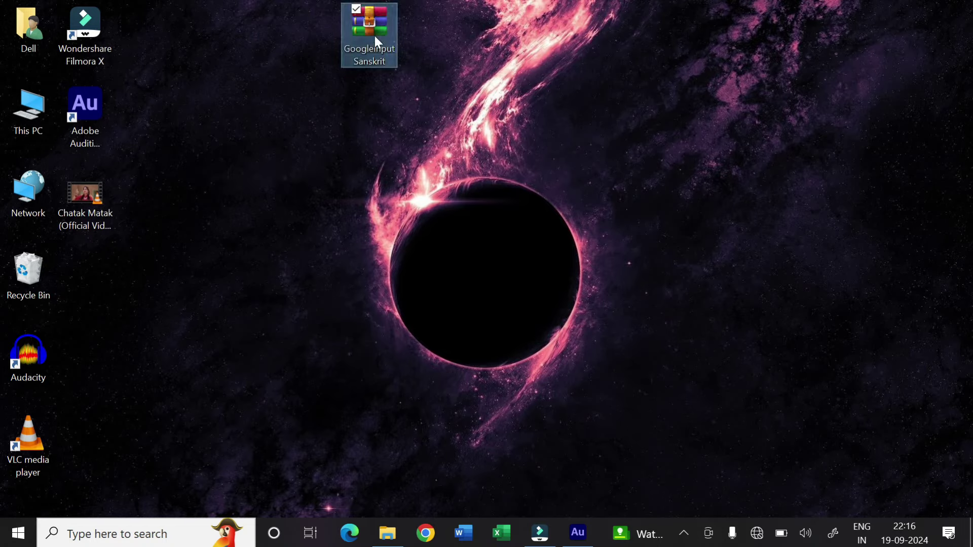
{"action": "left_click_drag", "start_coordinate": [375, 36], "coordinate": [74, 273]}
- Extract the archive into a GoogleInputSanskrit folder beside it
{"action": "right_click", "coordinate": [81, 276]}
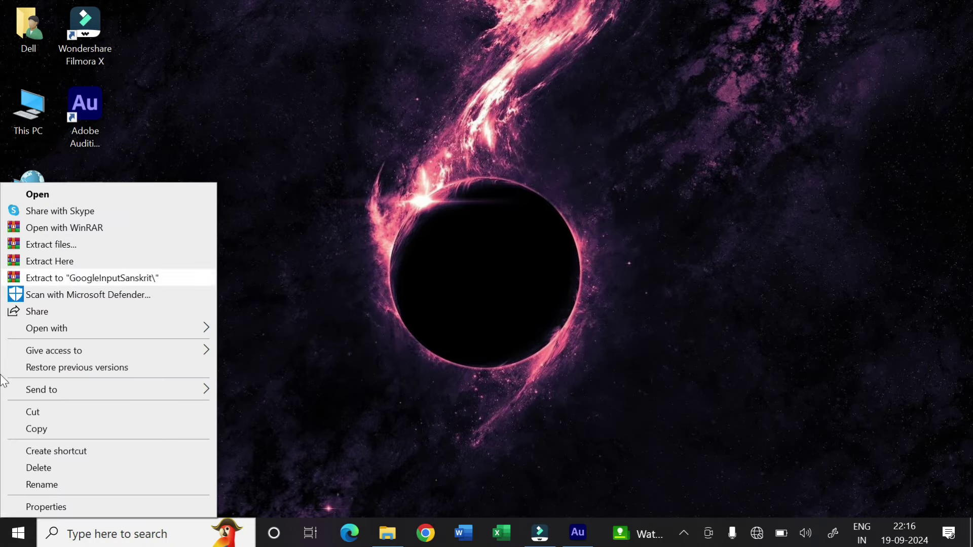
{"action": "left_click", "coordinate": [59, 245]}
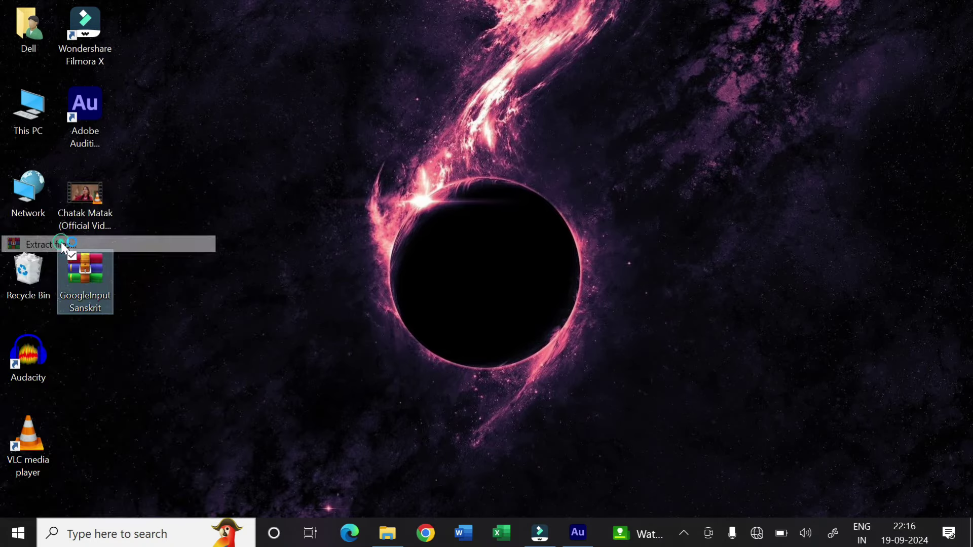
{"action": "left_click", "coordinate": [539, 435]}
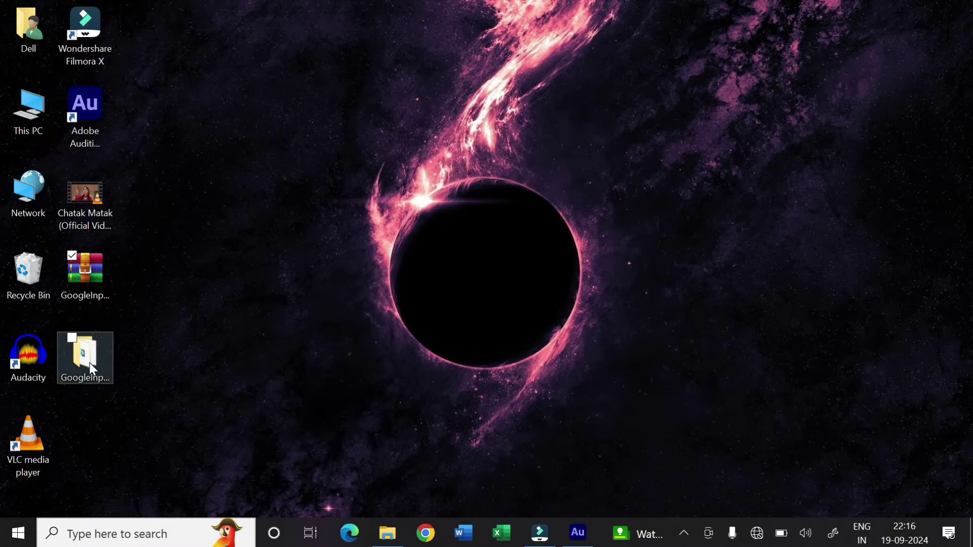
- Install GoogleInputTools from the extracted folder after the Sanskrit installer shows an error
{"action": "double_click", "coordinate": [89, 362]}
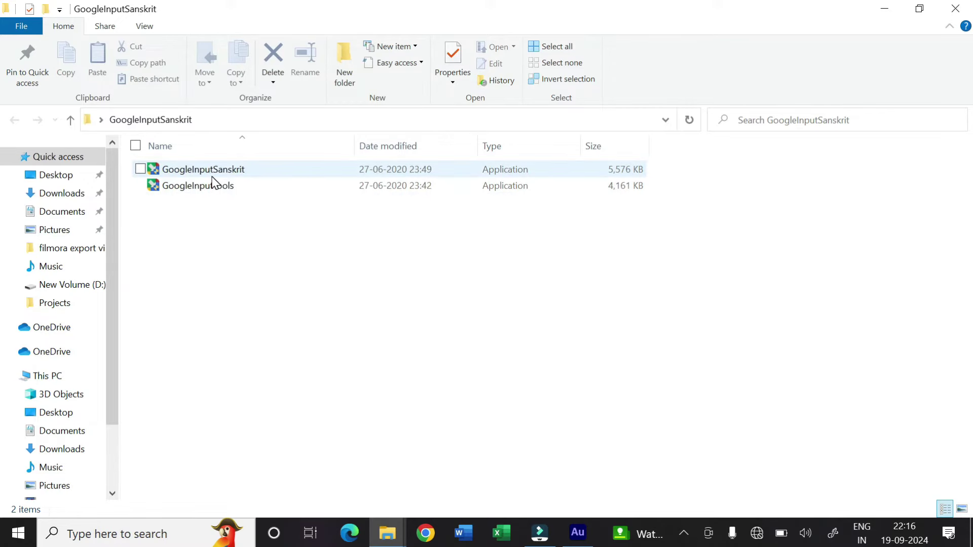
{"action": "double_click", "coordinate": [225, 176]}
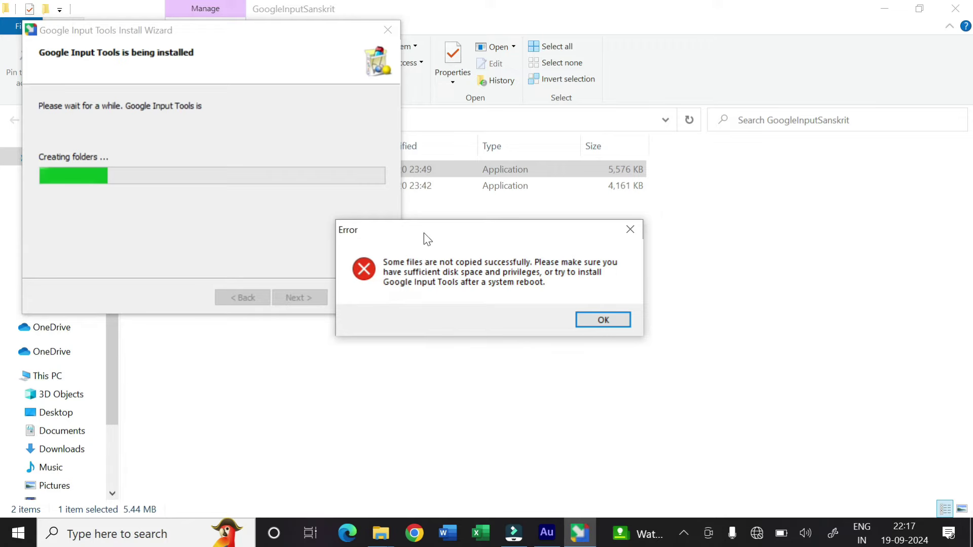
{"action": "left_click", "coordinate": [603, 319]}
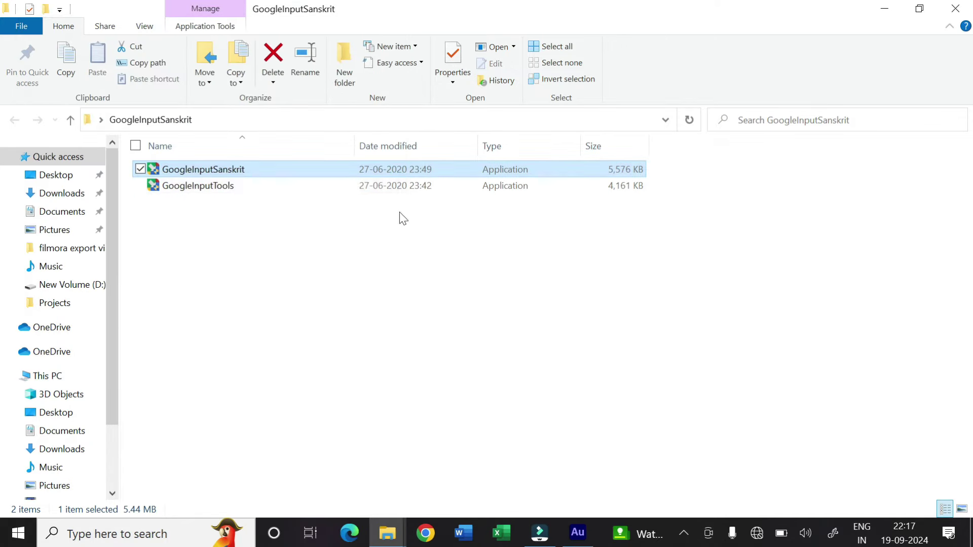
{"action": "left_click", "coordinate": [228, 188]}
{"action": "left_click", "coordinate": [224, 189]}
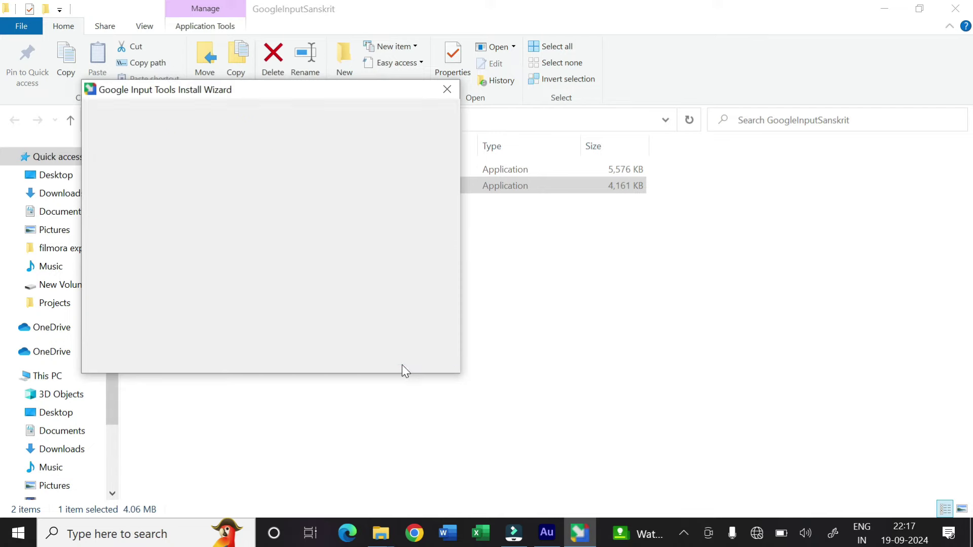
{"action": "left_click", "coordinate": [363, 355]}
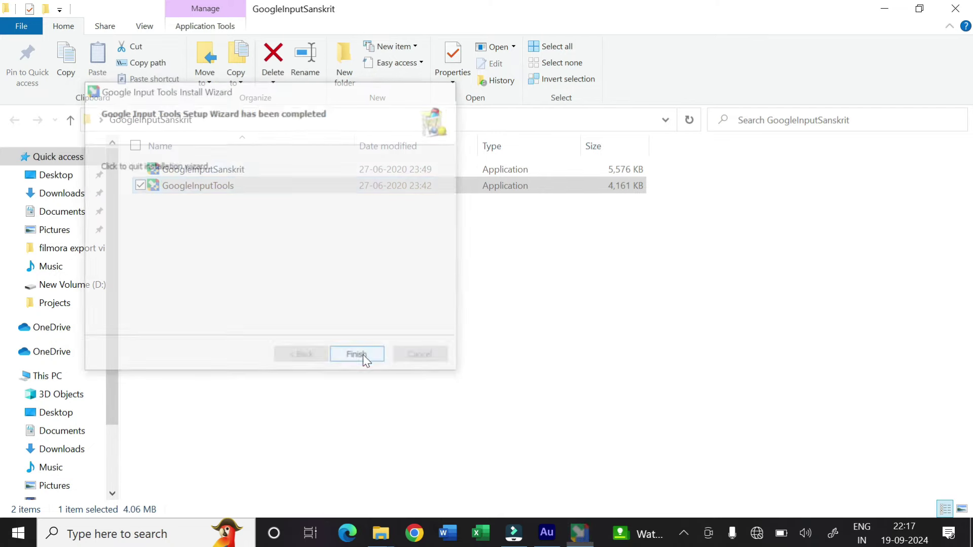
- Rerun the GoogleInputSanskrit installer to completion and close the folder window
{"action": "double_click", "coordinate": [232, 172]}
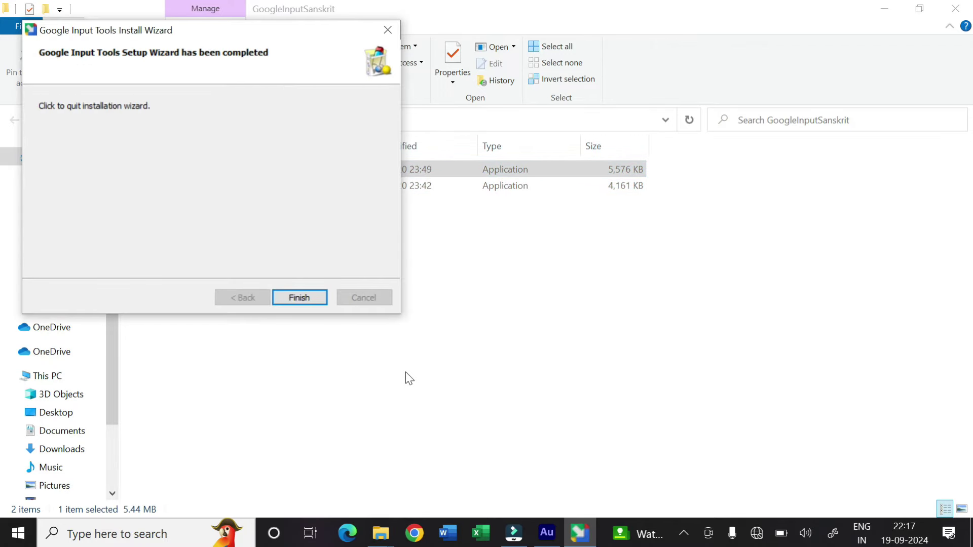
{"action": "left_click", "coordinate": [304, 300]}
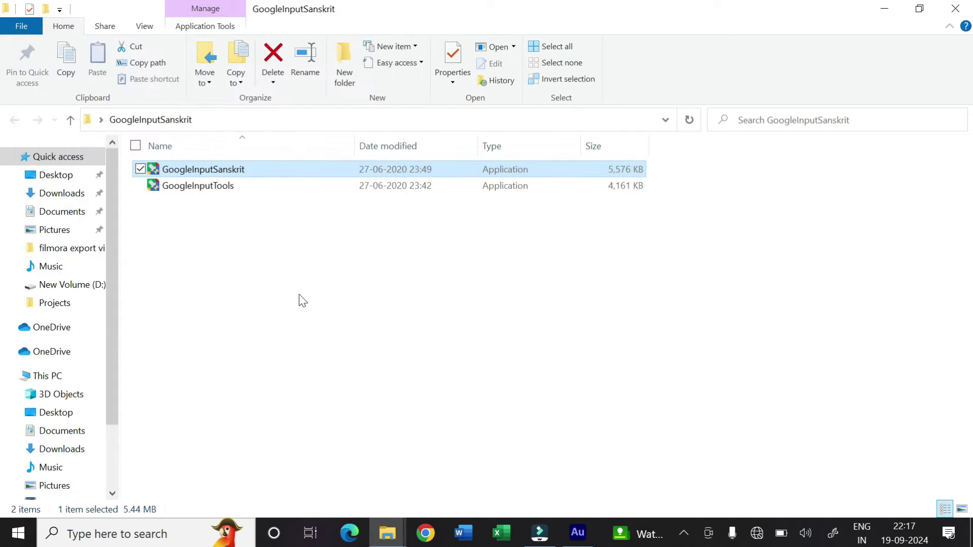
{"action": "left_click", "coordinate": [967, 6]}
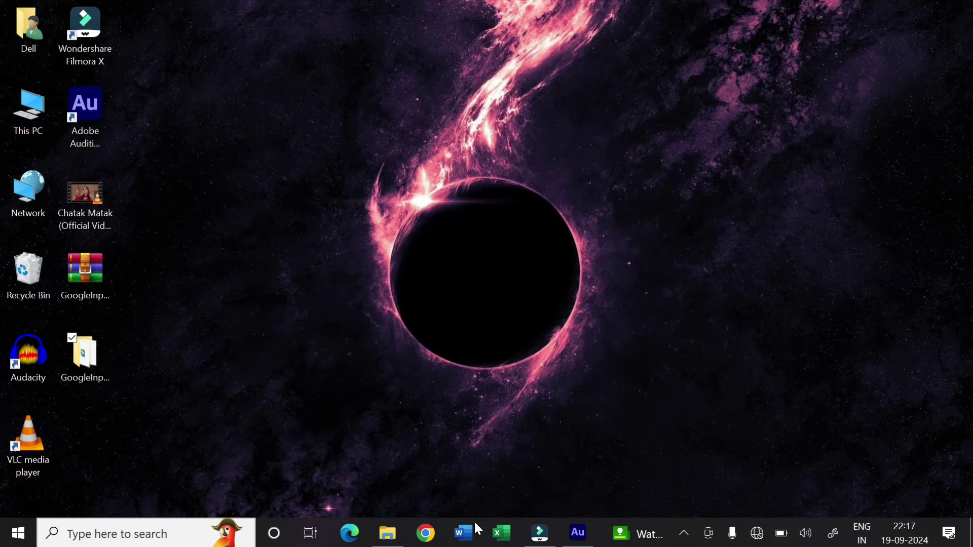
- Launch Word on a blank Document1, type test letters 'djfks' and backspace over them
{"action": "left_click", "coordinate": [465, 538]}
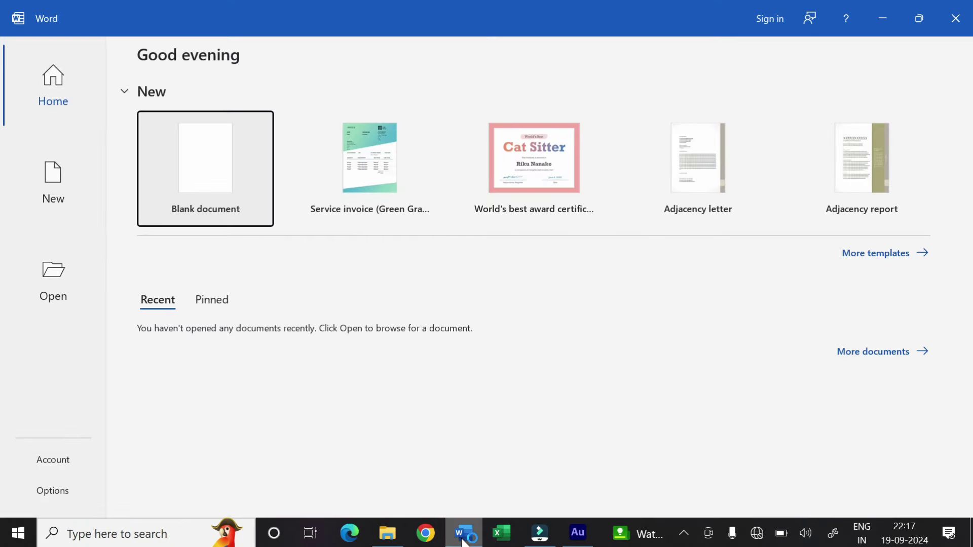
{"action": "type", "text": "djfks"}
{"action": "key", "text": "BackSpace"}
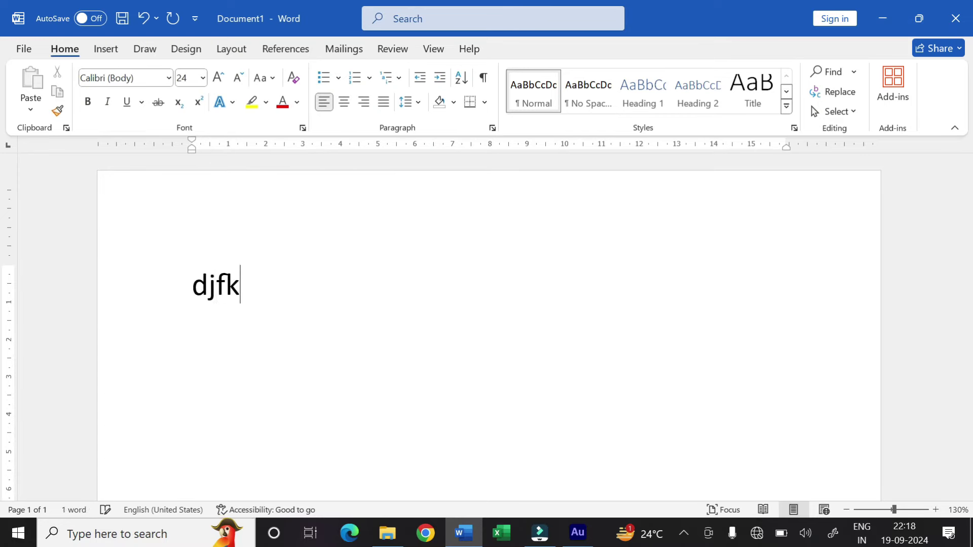
{"action": "key", "text": "BackSpace"}
{"action": "key", "text": "BackSpace"}
{"action": "key", "text": "BackSpace"}
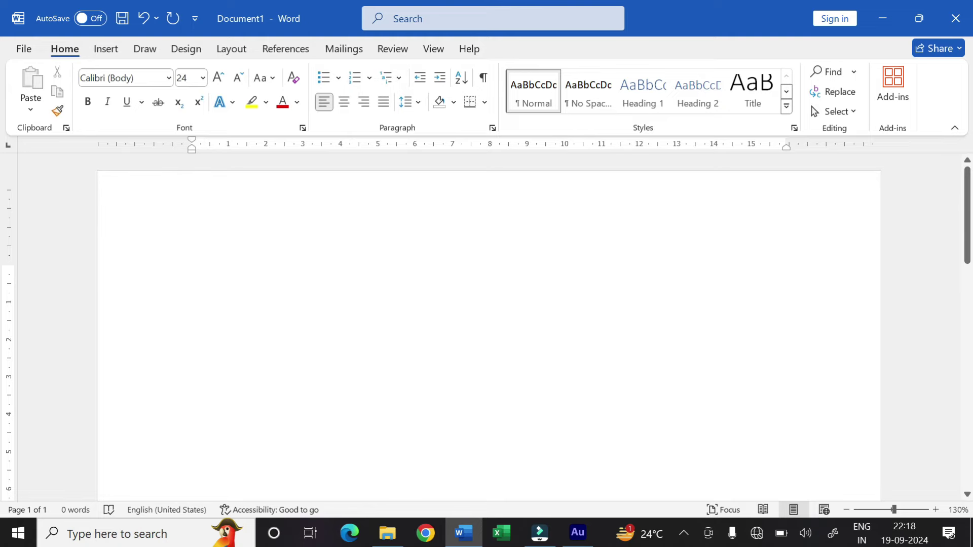
- Choose Sanskrit – Google Input Tools from the ENG language indicator
{"action": "left_click", "coordinate": [863, 533]}
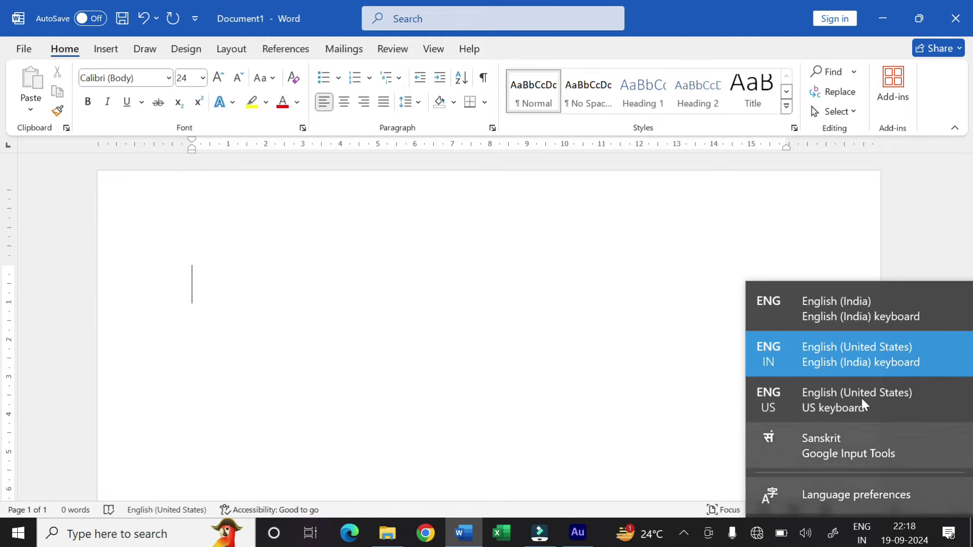
{"action": "left_click", "coordinate": [835, 445]}
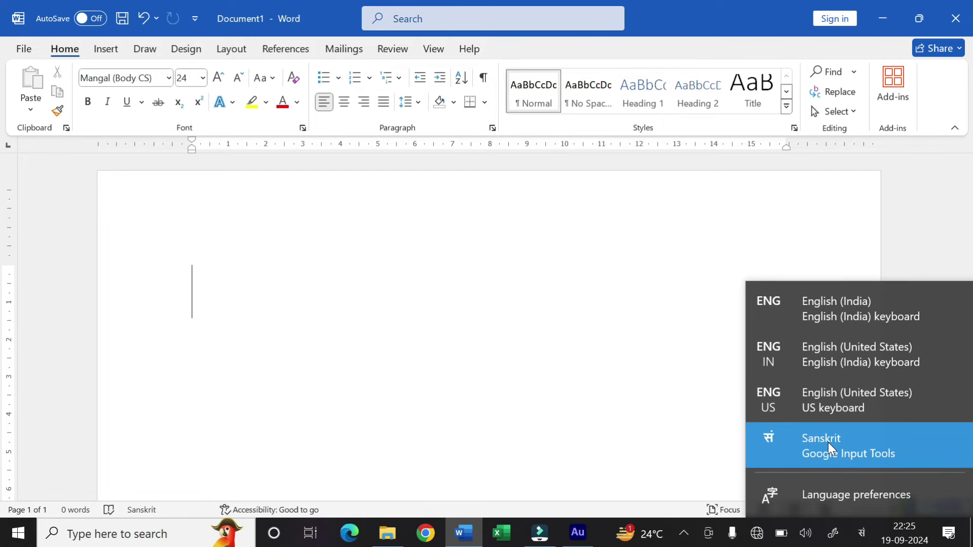
{"action": "left_click", "coordinate": [644, 380]}
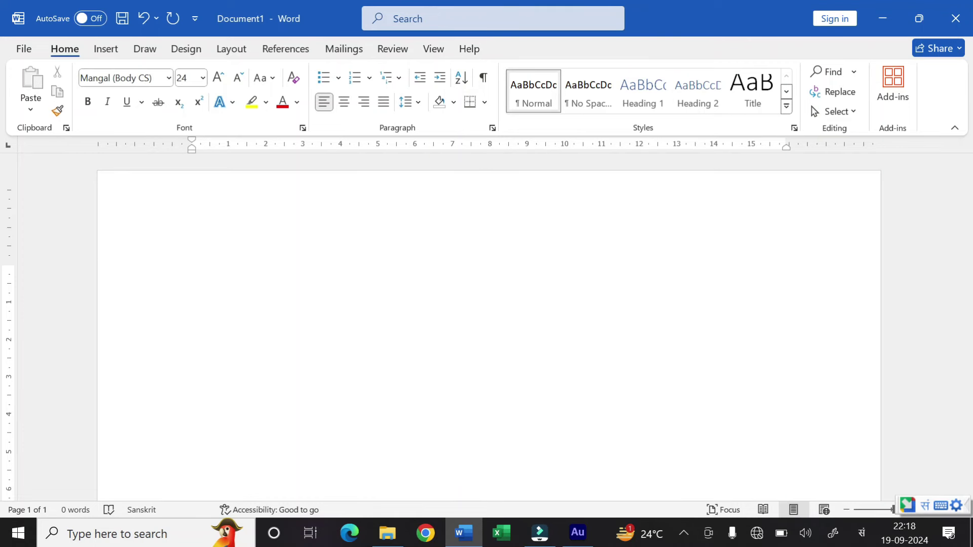
- Type om, m and namoh phonetically to insert ओम्, ॐ and नमोः
{"action": "type", "text": "om"}
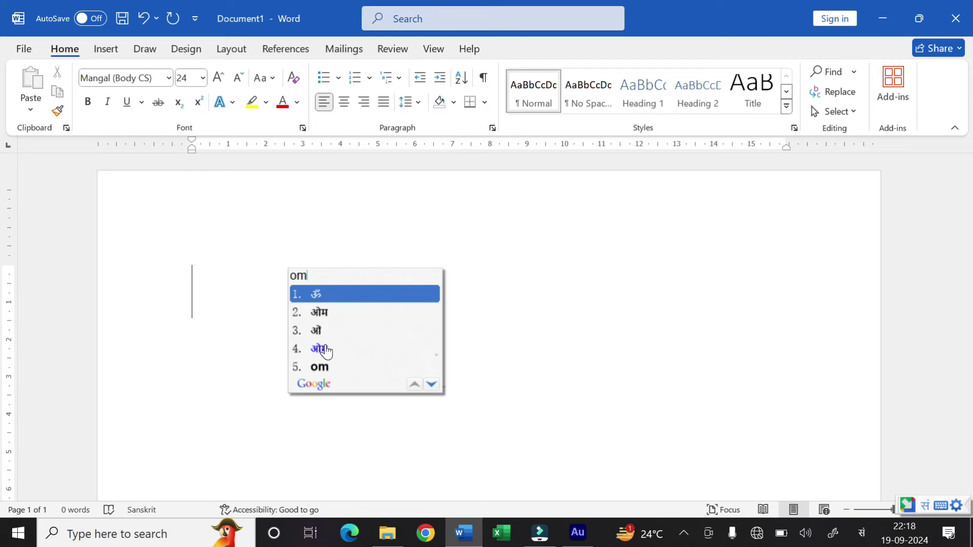
{"action": "left_click", "coordinate": [326, 350]}
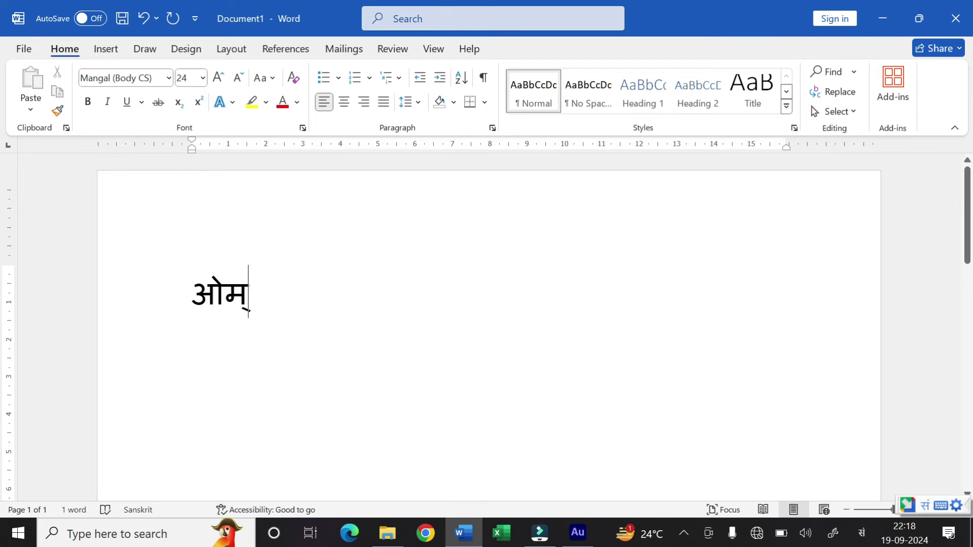
{"action": "type", "text": "on"}
{"action": "key", "text": "BackSpace"}
{"action": "type", "text": "m"}
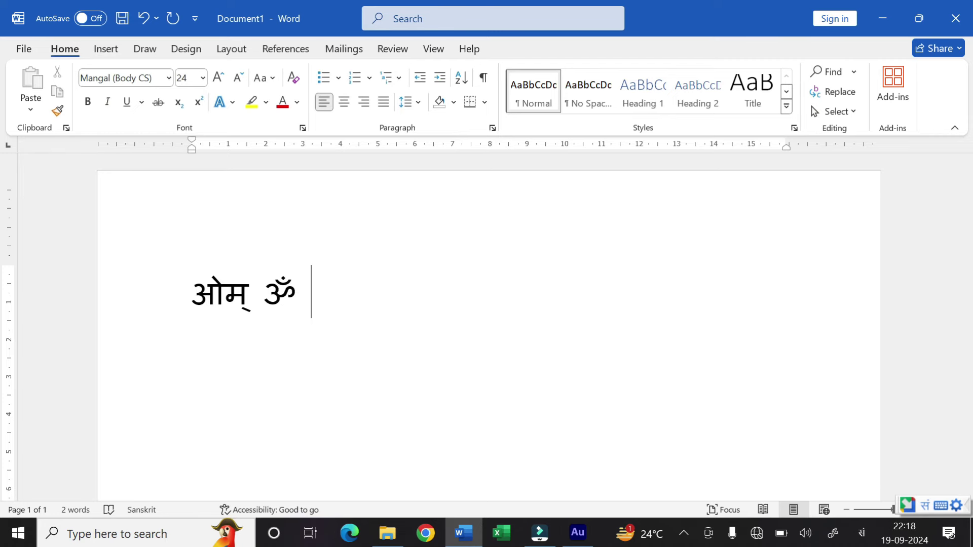
{"action": "type", "text": " namoh"}
{"action": "key", "text": "BackSpace"}
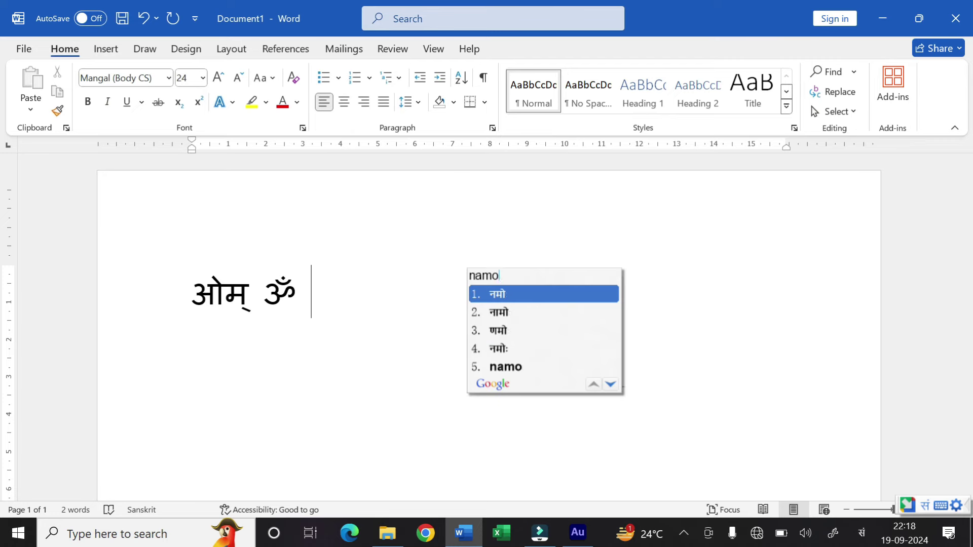
{"action": "type", "text": "h"}
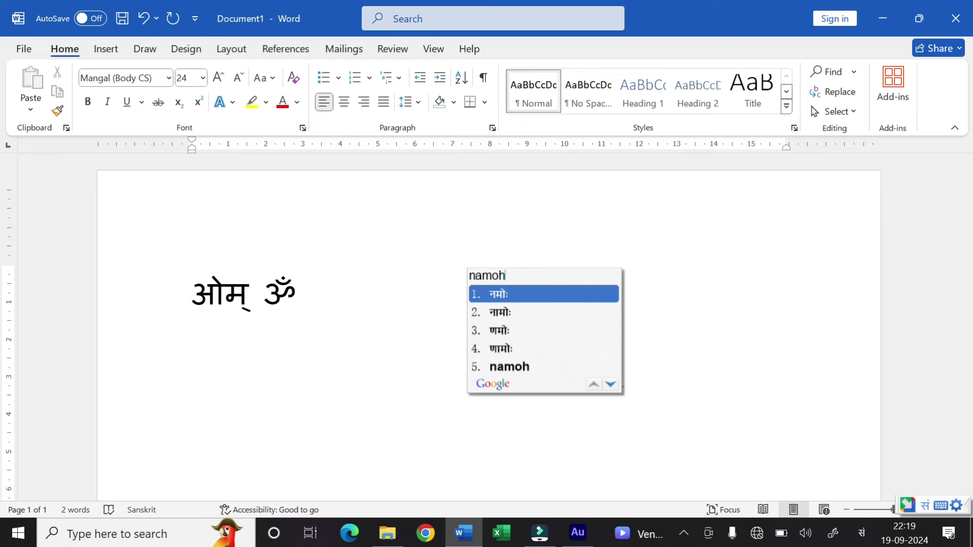
{"action": "key", "text": "space"}
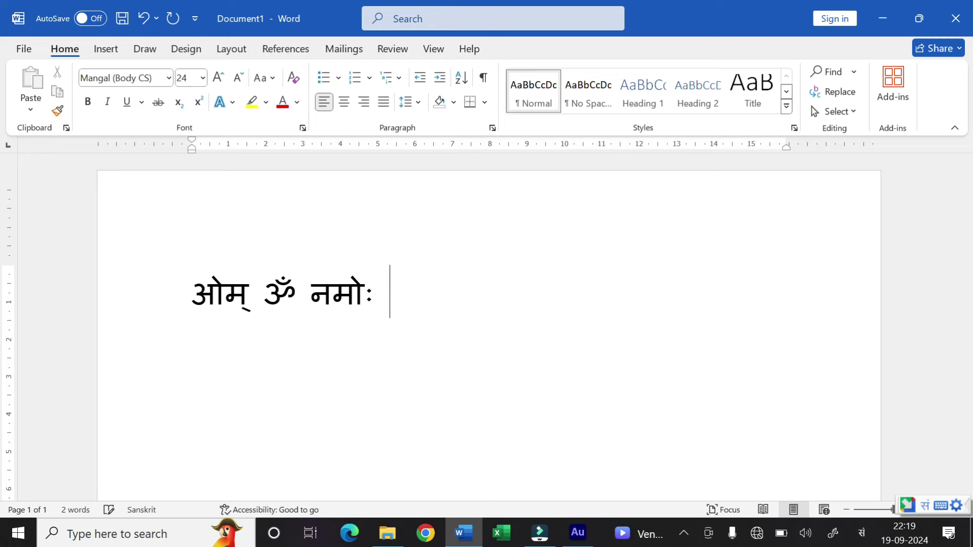
- Type namah to add नमः after नमोः
{"action": "type", "text": "nahah"}
{"action": "key", "text": "BackSpace"}
{"action": "key", "text": "BackSpace"}
{"action": "key", "text": "BackSpace"}
{"action": "type", "text": "am"}
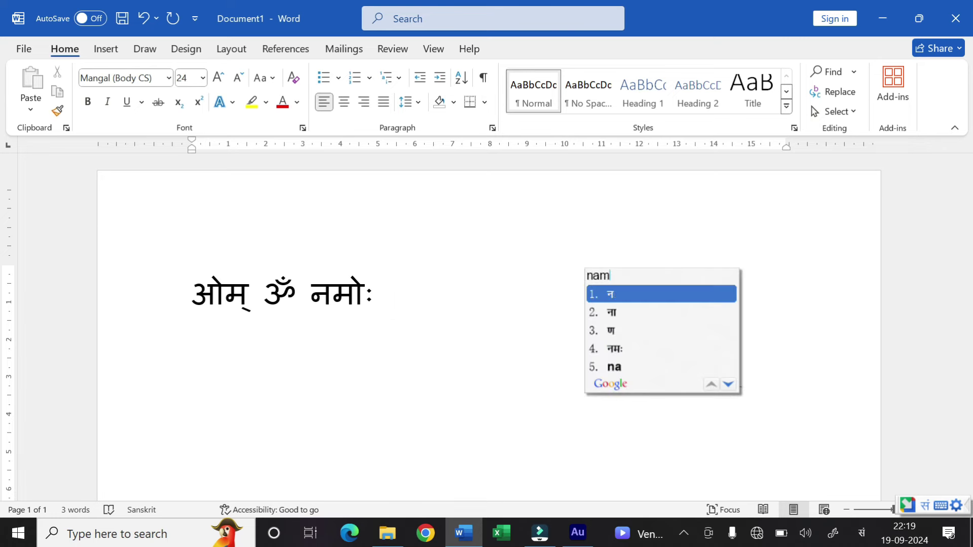
{"action": "type", "text": "ah"}
{"action": "key", "text": "space"}
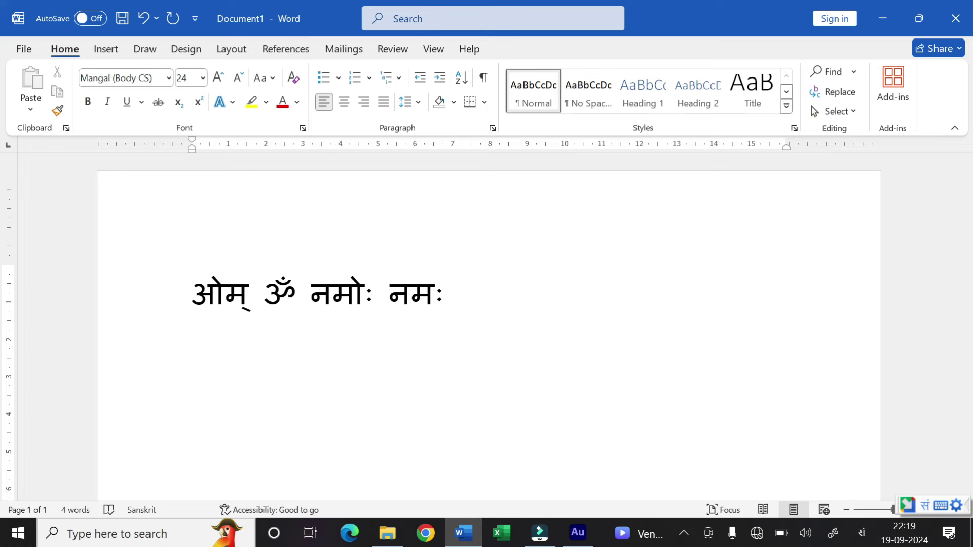
- Insert म्राग from mrag, then delete the mistaken word
{"action": "type", "text": "mra"}
{"action": "key", "text": "BackSpace"}
{"action": "type", "text": "rag"}
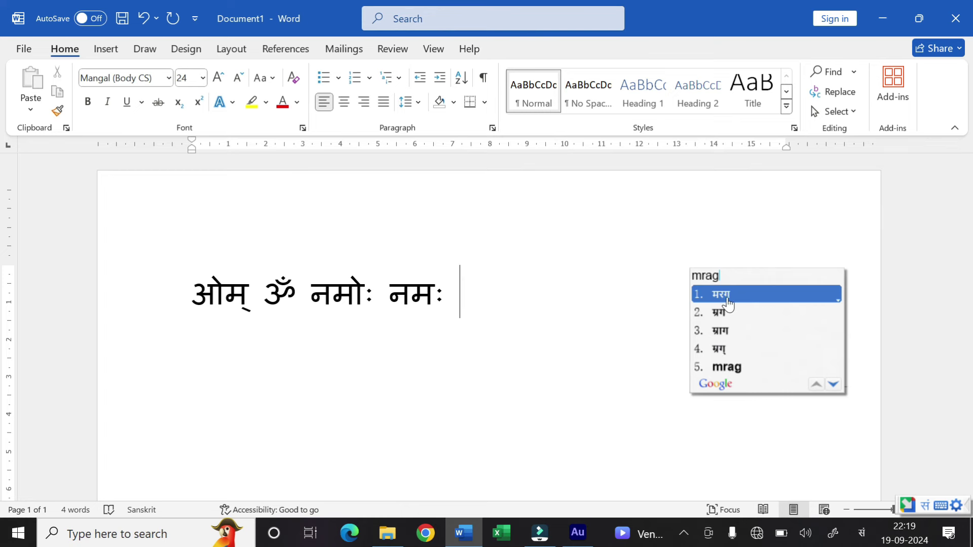
{"action": "left_click", "coordinate": [724, 339]}
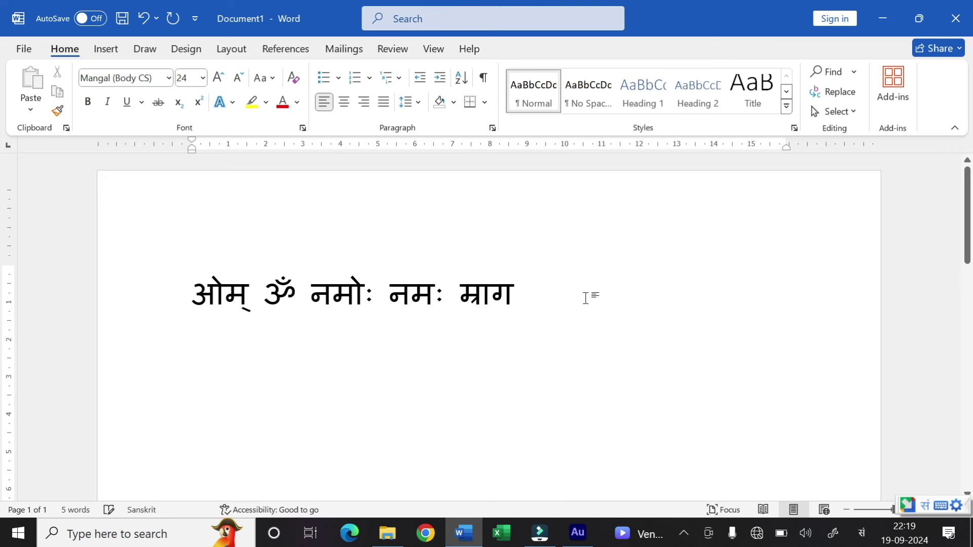
{"action": "key", "text": "BackSpace"}
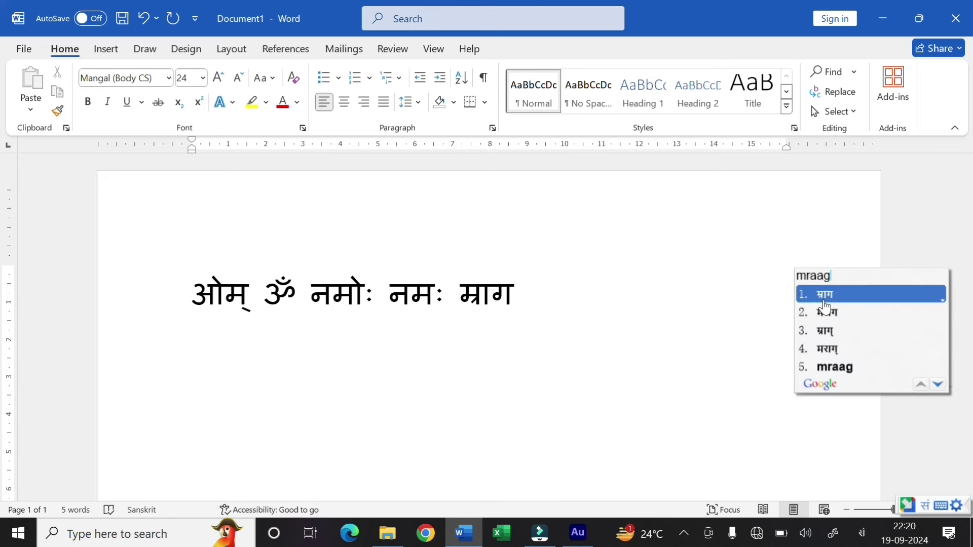
{"action": "key", "text": "BackSpace"}
{"action": "key", "text": "BackSpace"}
{"action": "key", "text": "BackSpace"}
{"action": "key", "text": "BackSpace"}
{"action": "key", "text": "BackSpace"}
{"action": "key", "text": "BackSpace"}
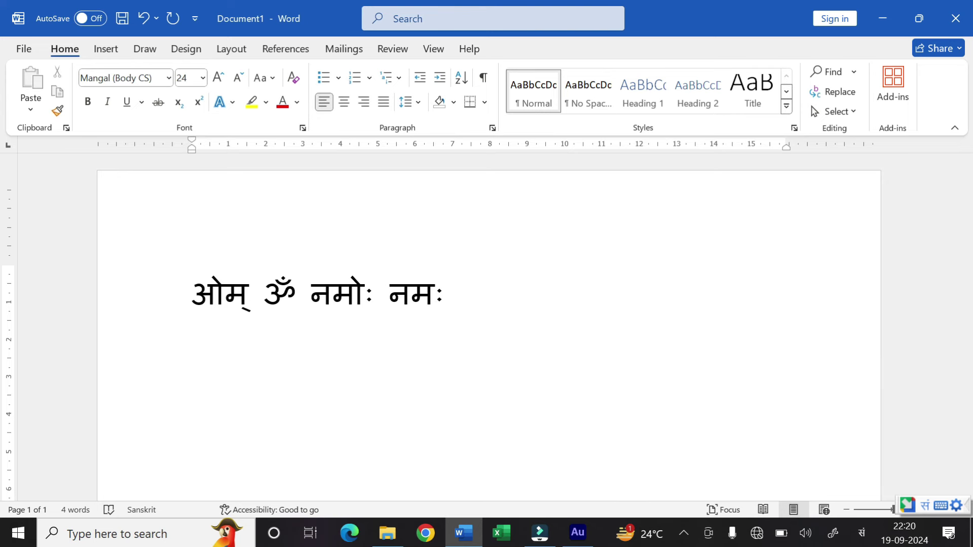
- Type naam phonetically to add नामः after नमः
{"action": "type", "text": "nam"}
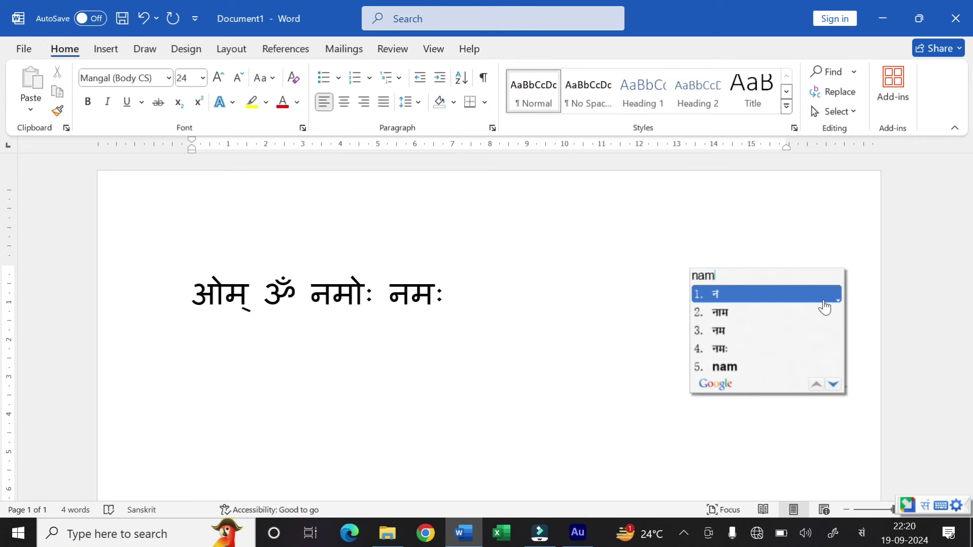
{"action": "key", "text": "BackSpace"}
{"action": "type", "text": "a"}
{"action": "type", "text": "mh"}
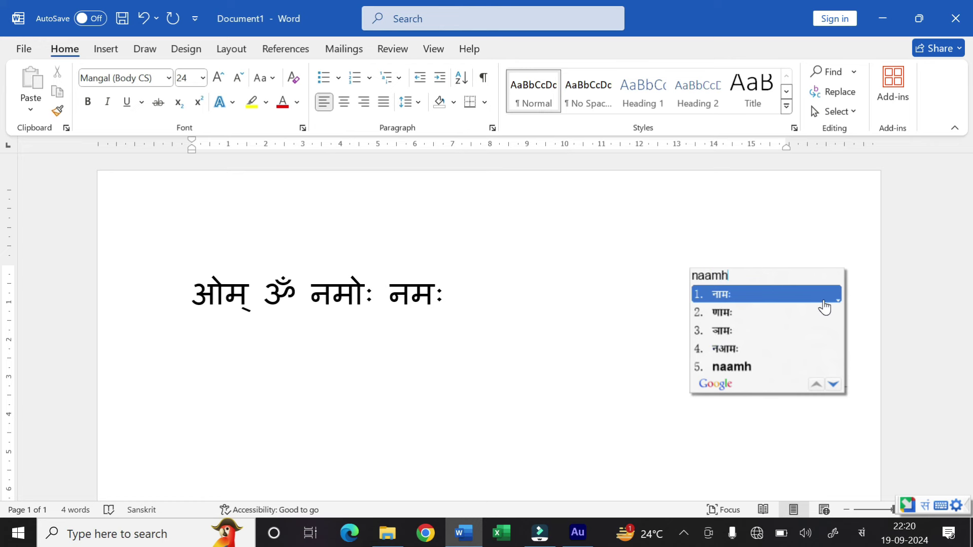
{"action": "key", "text": "space"}
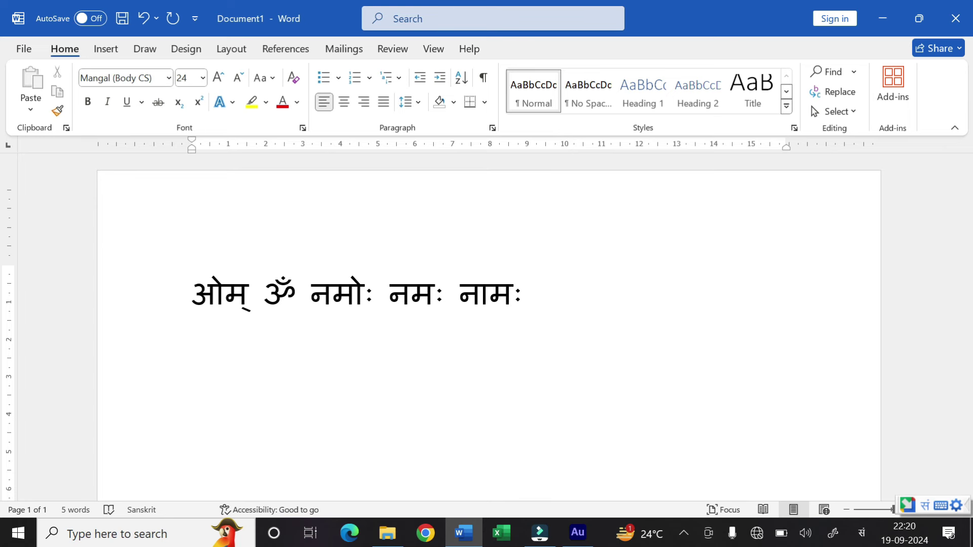
- Cancel the mraag and mrug inputs without inserting anything
{"action": "type", "text": "mraag"}
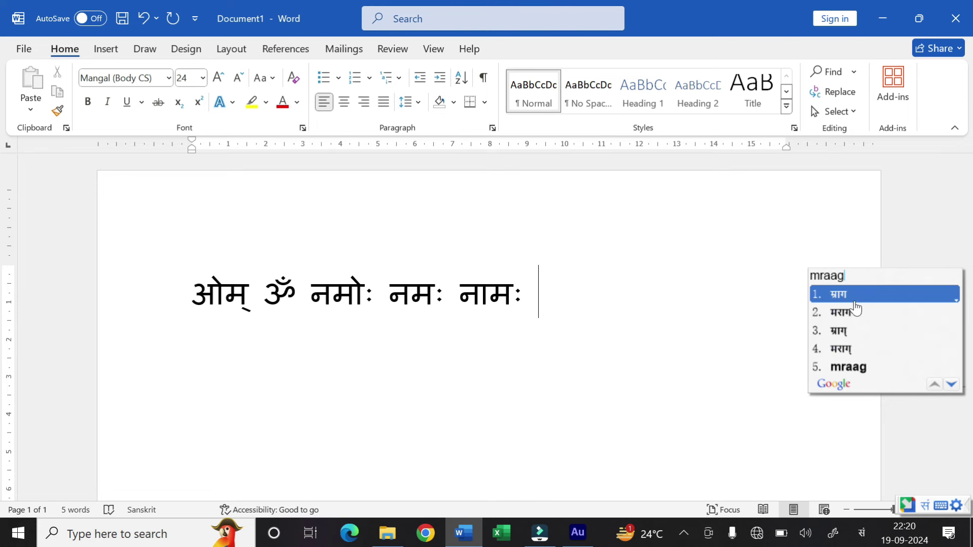
{"action": "key", "text": "BackSpace"}
{"action": "key", "text": "BackSpace"}
{"action": "key", "text": "BackSpace"}
{"action": "key", "text": "BackSpace"}
{"action": "key", "text": "BackSpace"}
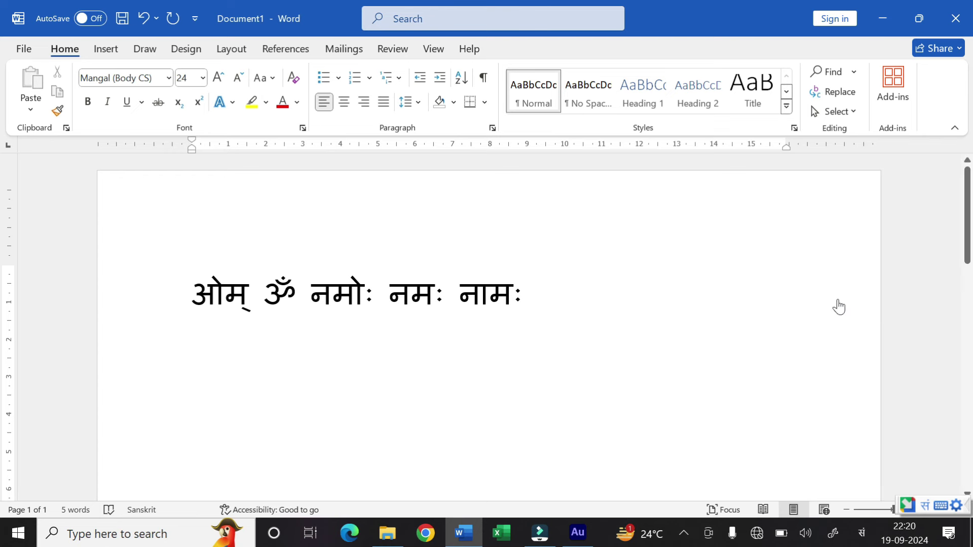
{"action": "type", "text": "mrug"}
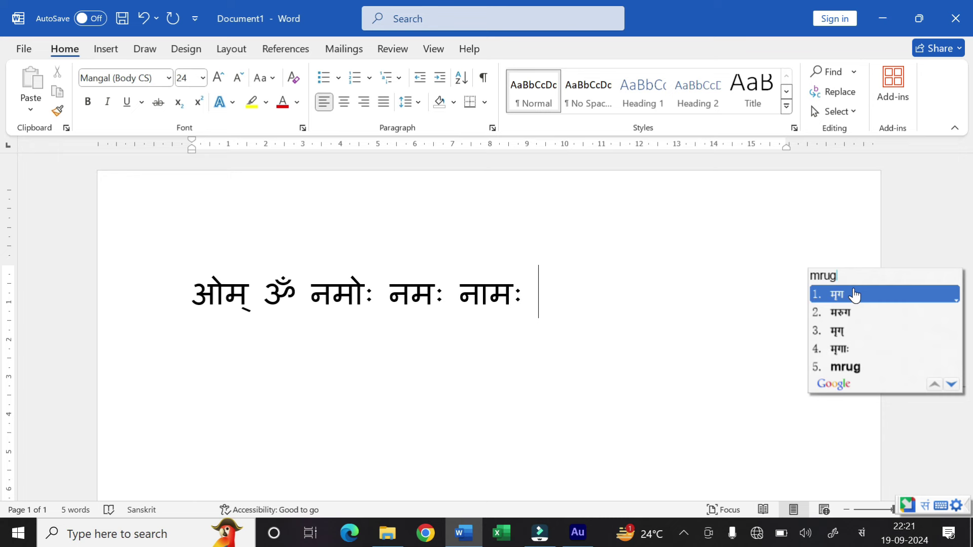
{"action": "key", "text": "Escape"}
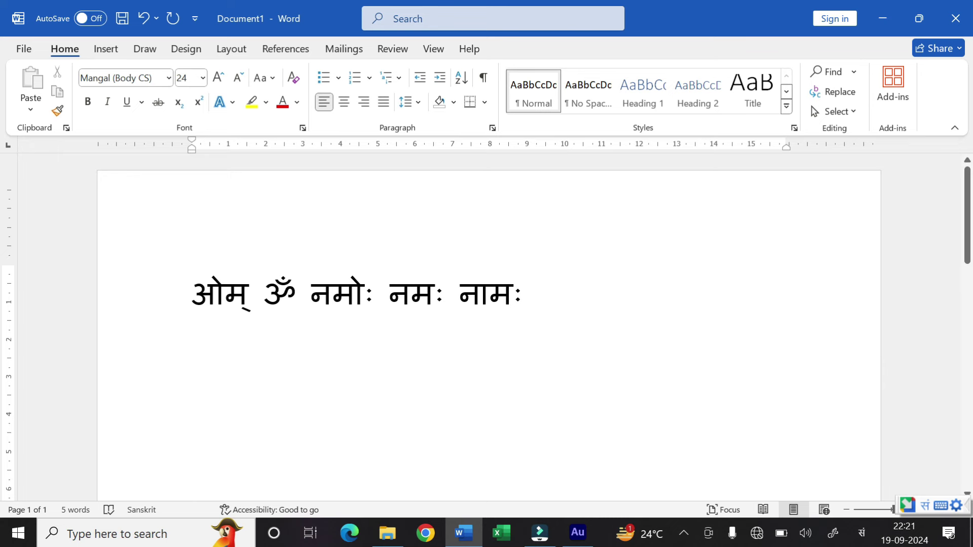
- Switch input to English (India) and type 'kdkjkfskjf kjfk kdkjf' after नामः
{"action": "left_click", "coordinate": [861, 533]}
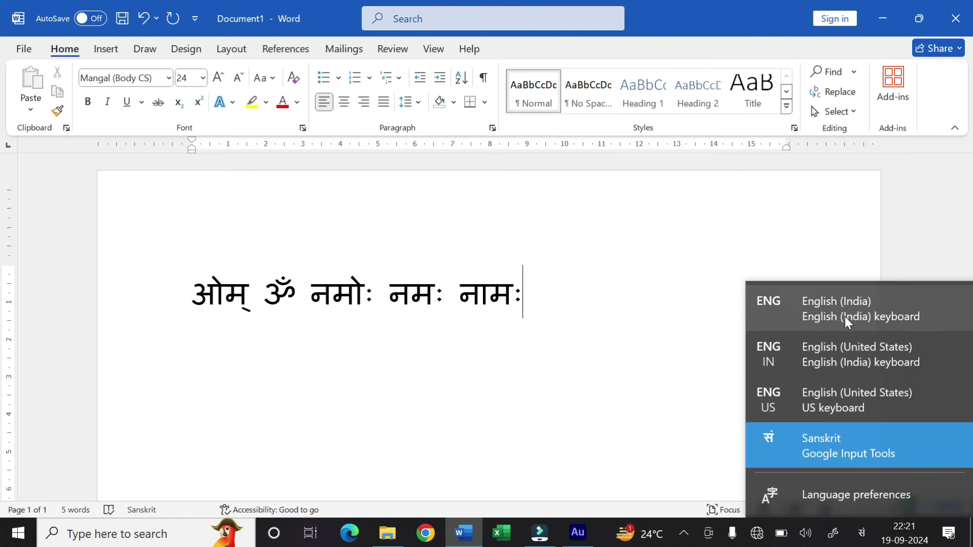
{"action": "left_click", "coordinate": [844, 316]}
{"action": "type", "text": "kdk"}
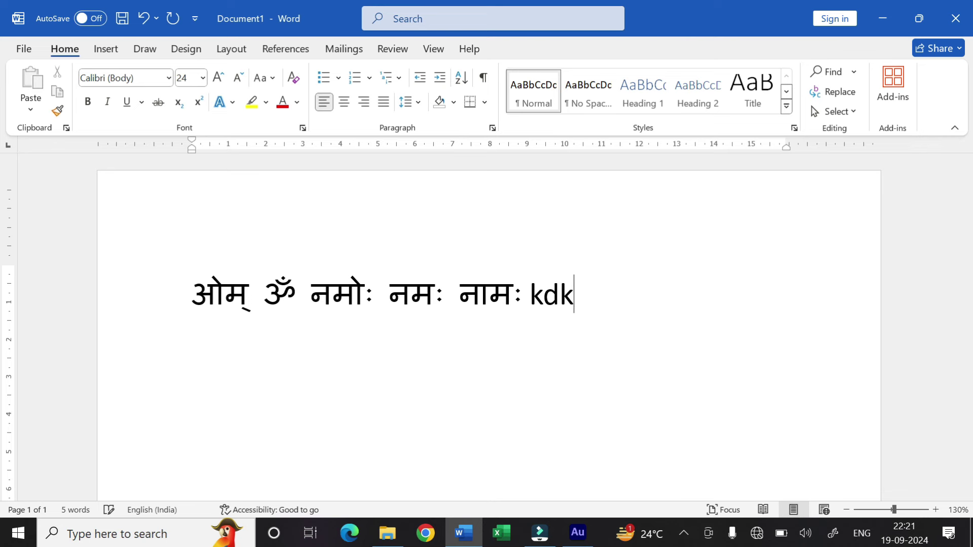
{"action": "type", "text": "jkfskjf kjfk  "}
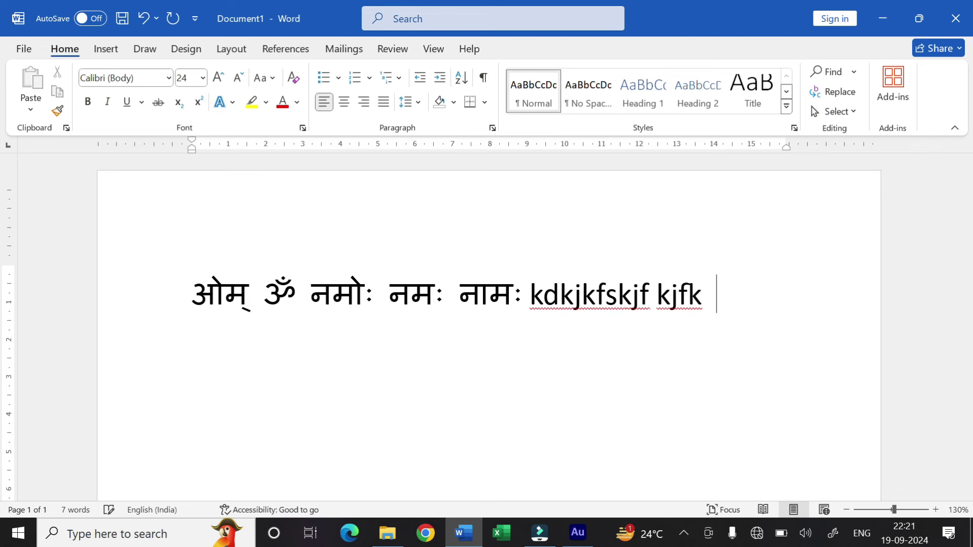
{"action": "type", "text": "kdkjf"}
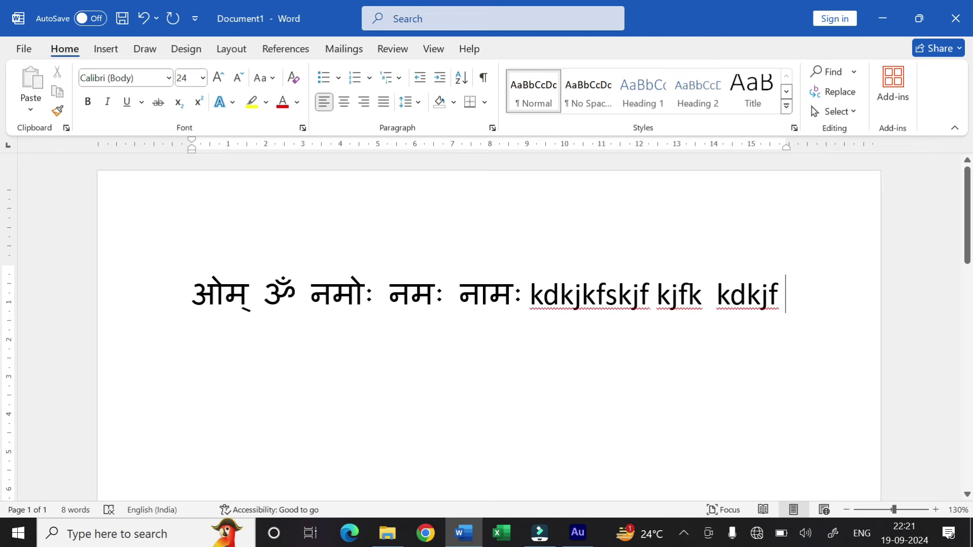